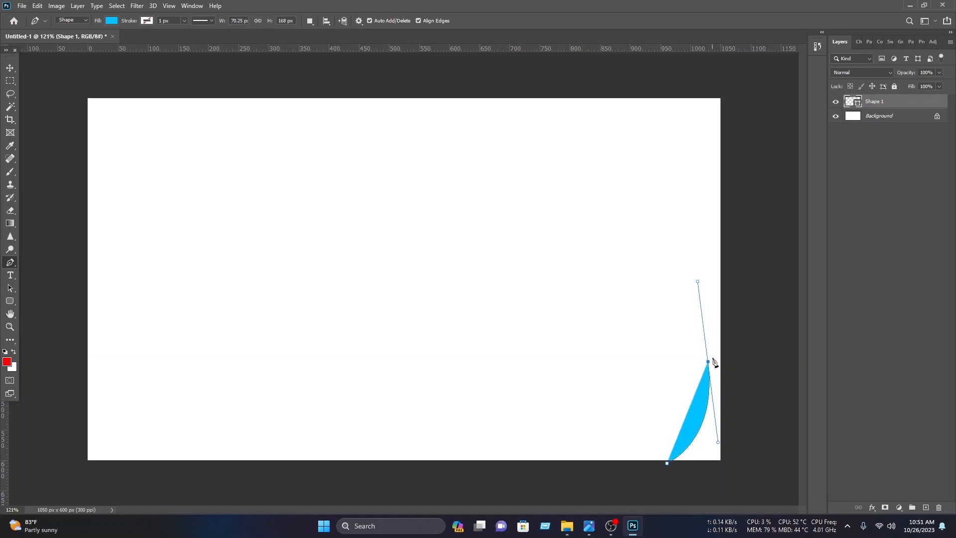
# - Finish the light blue crescent at the canvas's lower-right corner with the Pen tool, about 181 px wide and 200 px high
pyautogui.keyDown('alt'); pyautogui.click(708, 361); pyautogui.keyUp('alt')
pyautogui.moveTo(595, 466); pyautogui.dragTo(490, 483)
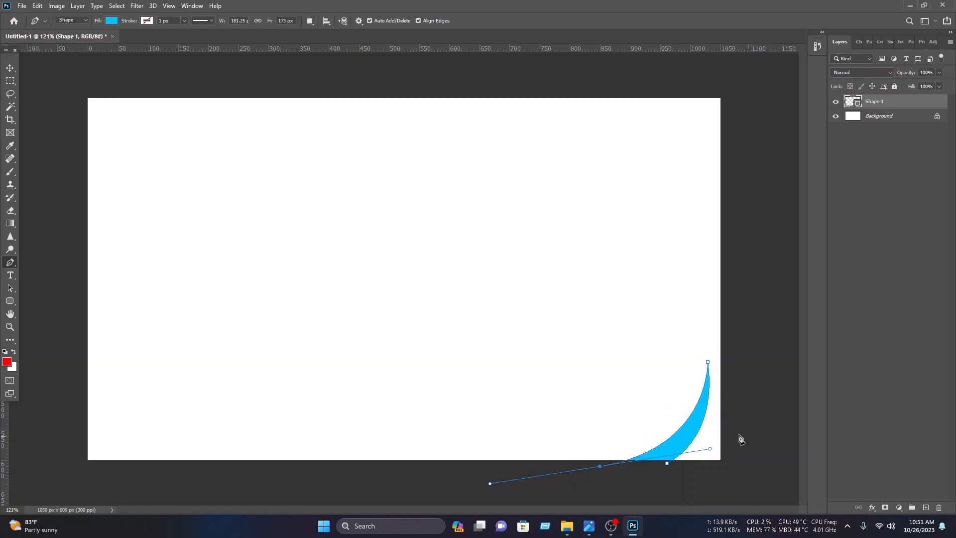
pyautogui.click(601, 467)
pyautogui.click(675, 480)
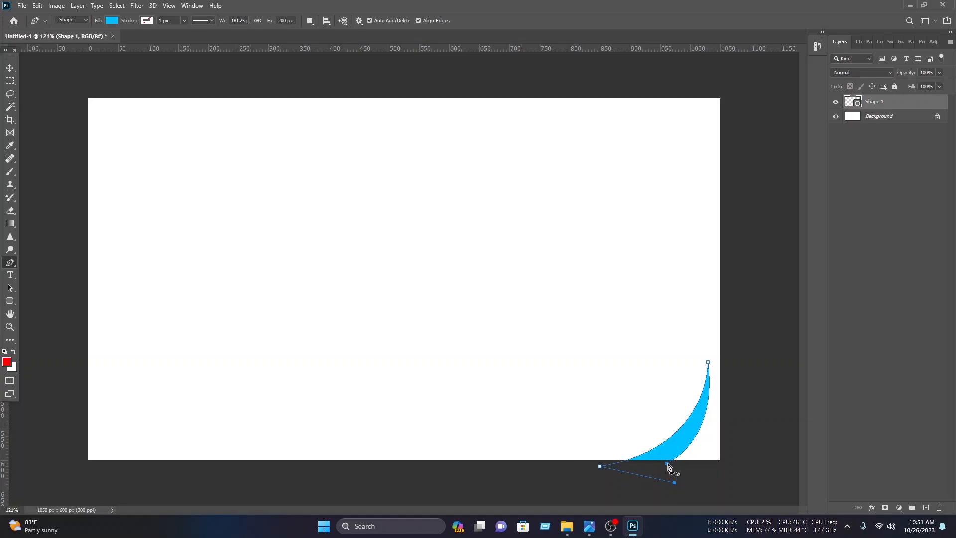
pyautogui.click(10, 67)
pyautogui.click(830, 410)
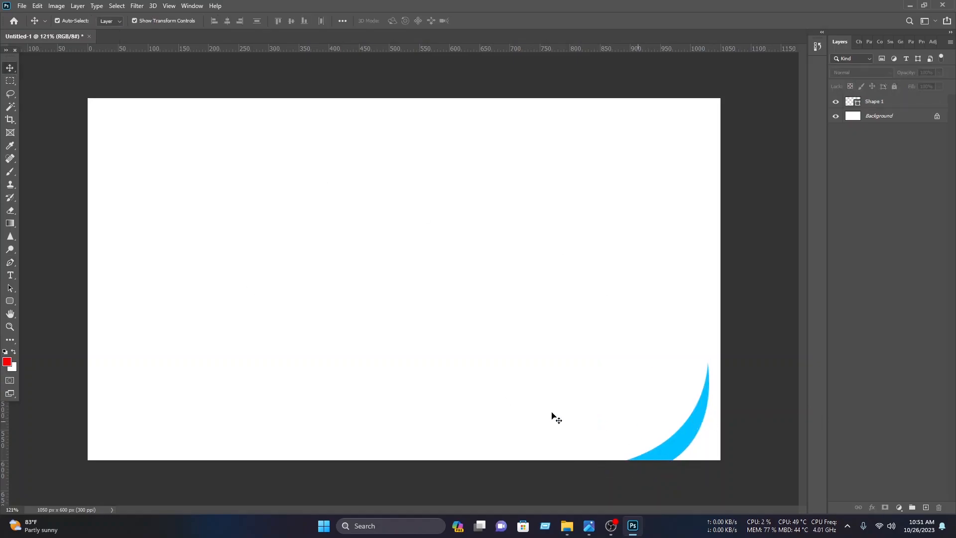
# - Draw a second, wider crescent over the light blue one with the Pen tool, sharing its upper tip, about 192 by 193 px
pyautogui.scroll(5, 12, 284)
pyautogui.scroll(-3, 10, 281)
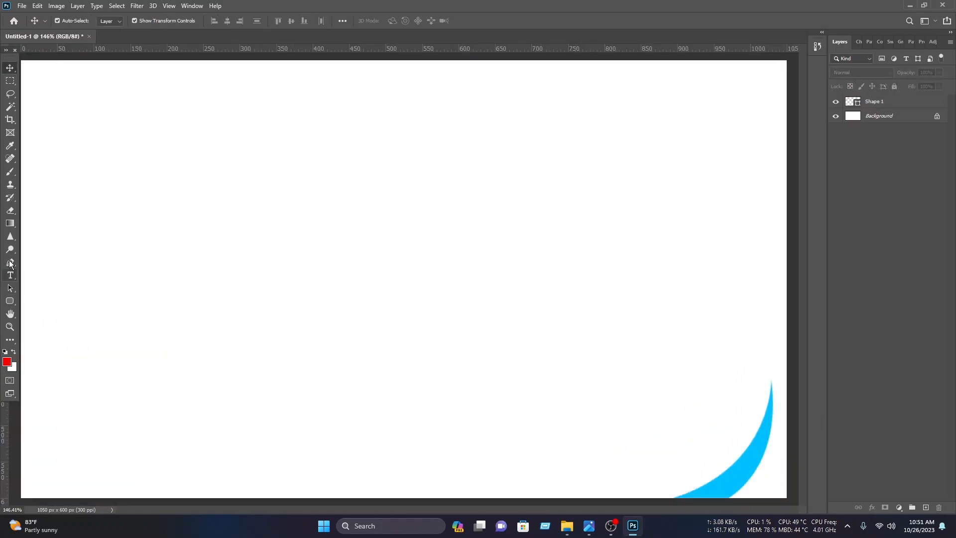
pyautogui.click(10, 262)
pyautogui.scroll(1, 798, 417)
pyautogui.moveTo(767, 397); pyautogui.dragTo(687, 302)
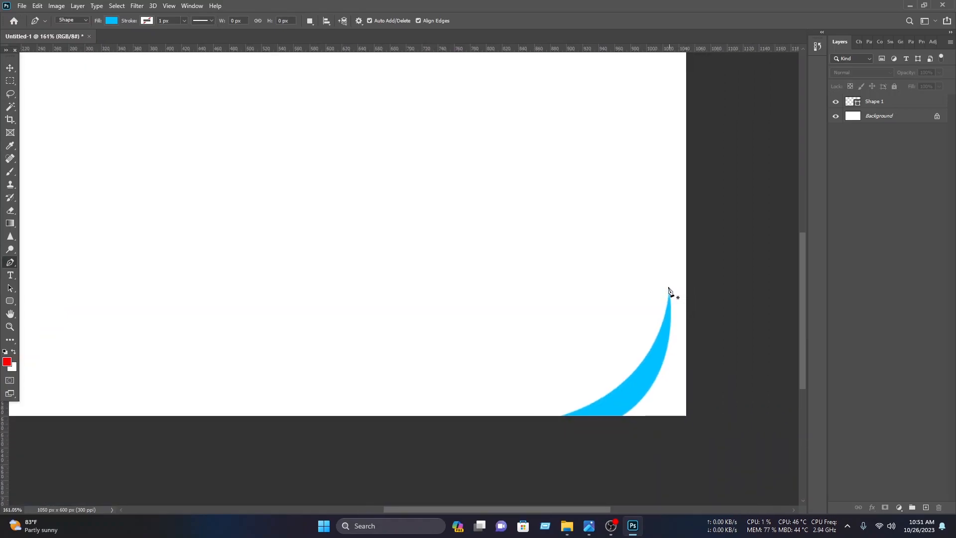
pyautogui.click(668, 287)
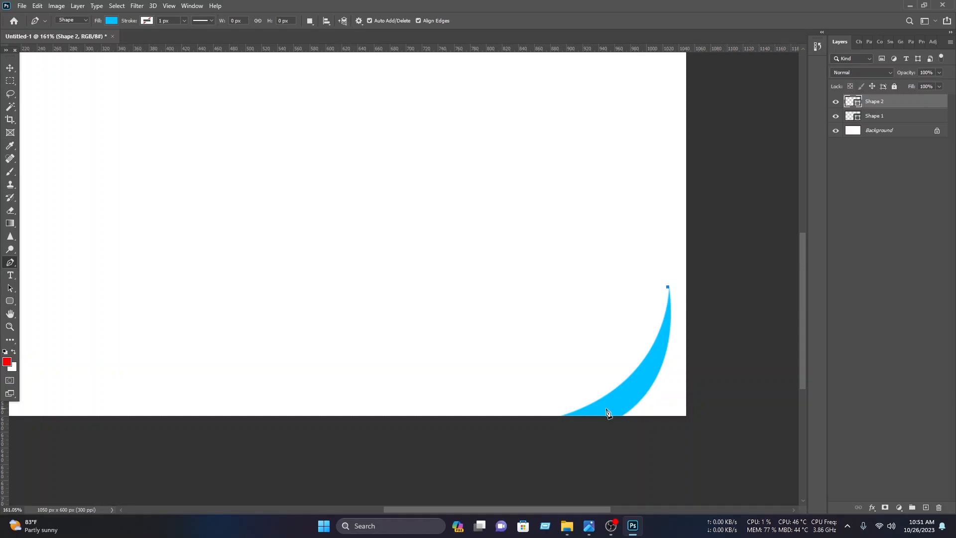
pyautogui.moveTo(595, 416); pyautogui.dragTo(503, 440)
pyautogui.moveTo(599, 420); pyautogui.dragTo(532, 441)
pyautogui.click(525, 426)
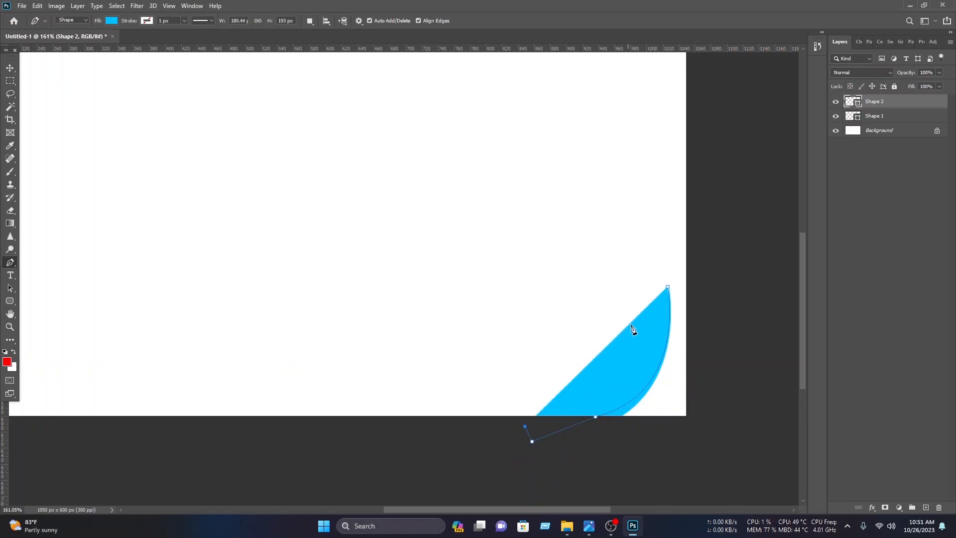
pyautogui.click(516, 425)
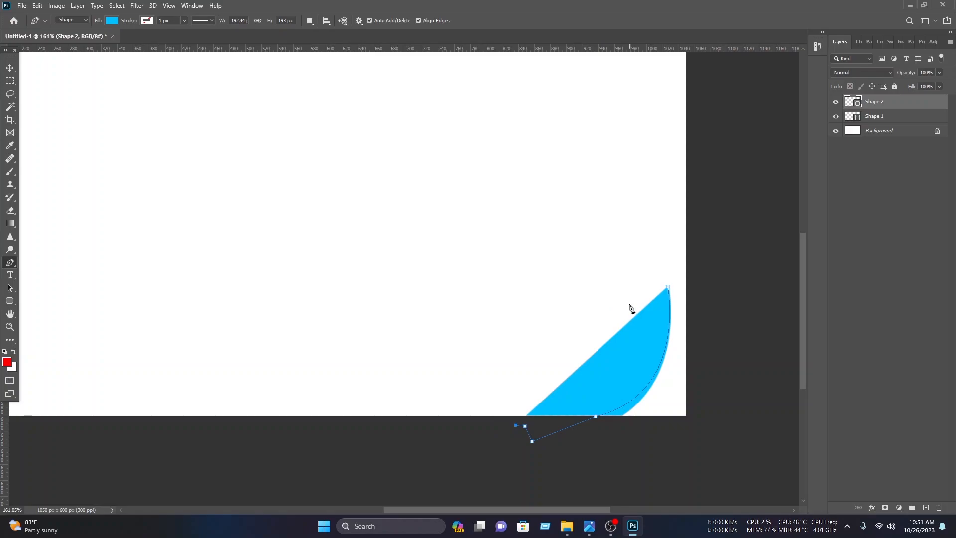
pyautogui.moveTo(667, 288); pyautogui.dragTo(697, 219)
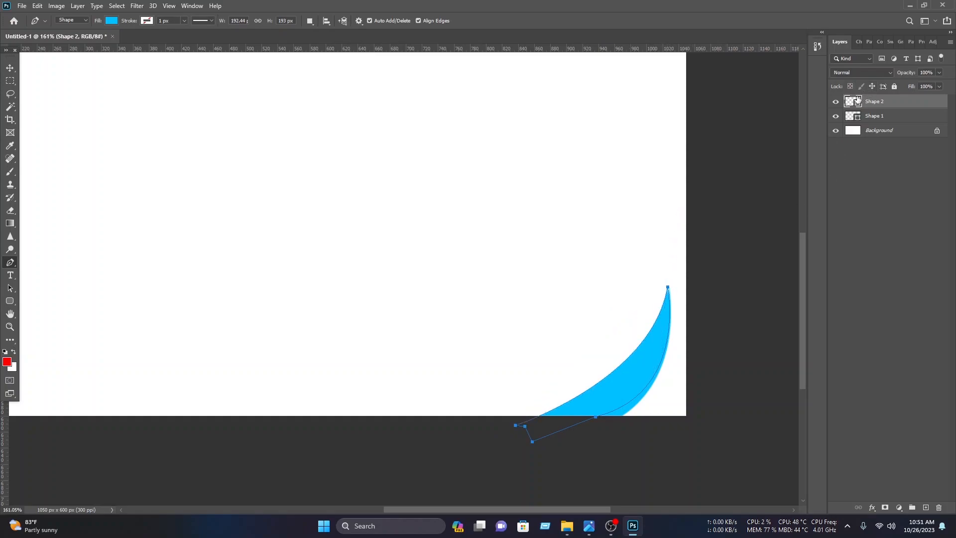
# - Fill the second crescent with red and place its layer beneath Shape 1
pyautogui.click(111, 20)
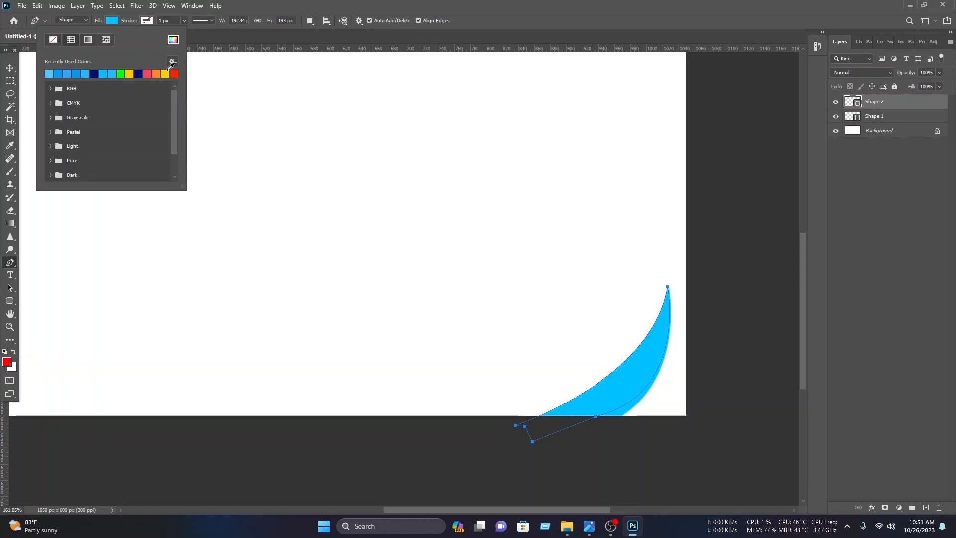
pyautogui.click(175, 73)
pyautogui.click(10, 67)
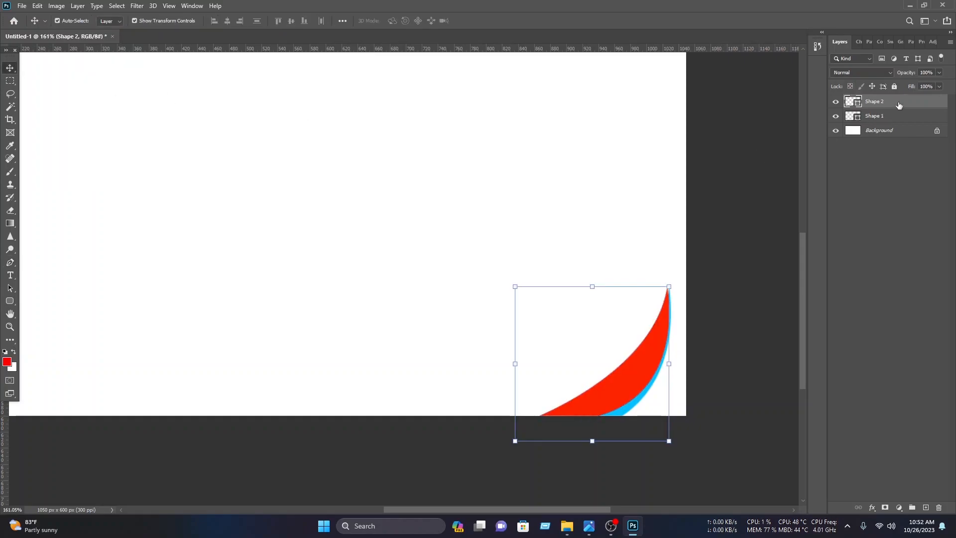
pyautogui.moveTo(894, 107); pyautogui.dragTo(892, 124)
pyautogui.click(608, 156)
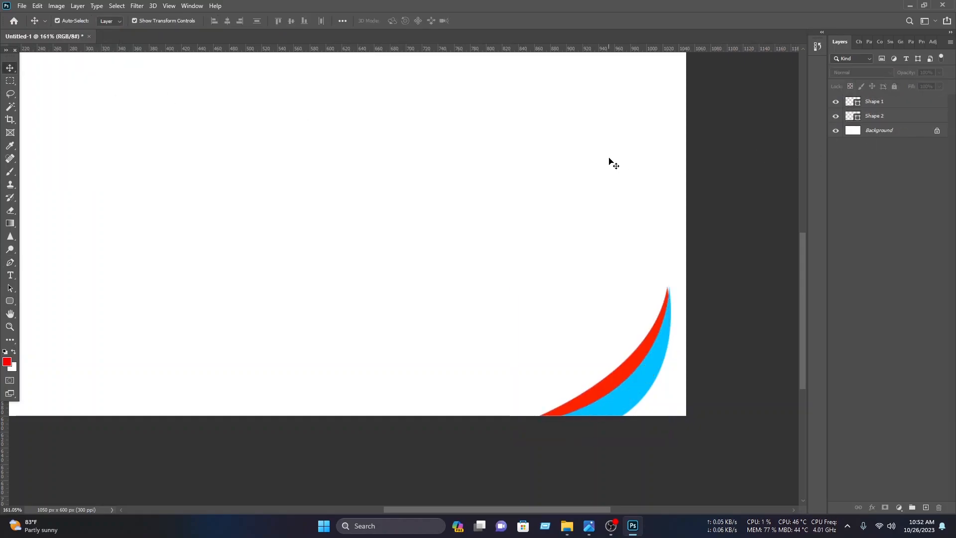
# - Shift the red crescent slightly and rotate it about 4.7° so its tip meets the light blue crescent's tip
pyautogui.moveTo(649, 343)
pyautogui.mouseDown()
pyautogui.moveTo(636, 348)
pyautogui.moveTo(669, 375)
pyautogui.moveTo(638, 353)
pyautogui.mouseUp()
pyautogui.scroll(5, 642, 342)
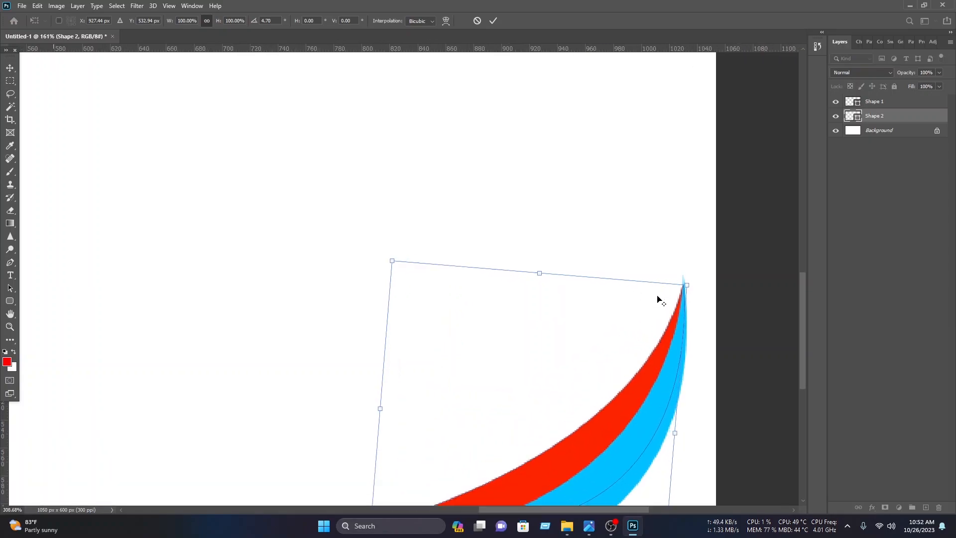
pyautogui.press('Return')
pyautogui.hotkey('ctrl', '0')
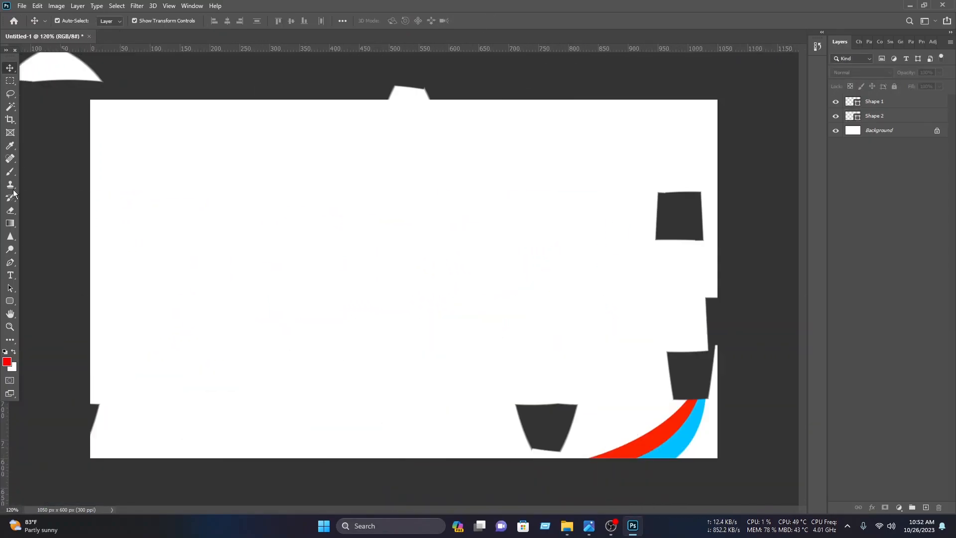
# - Draw a closed wave shape over the crescents with the Pen tool, extending beyond the canvas's lower edge, about 251 by 170 px
pyautogui.press('p')
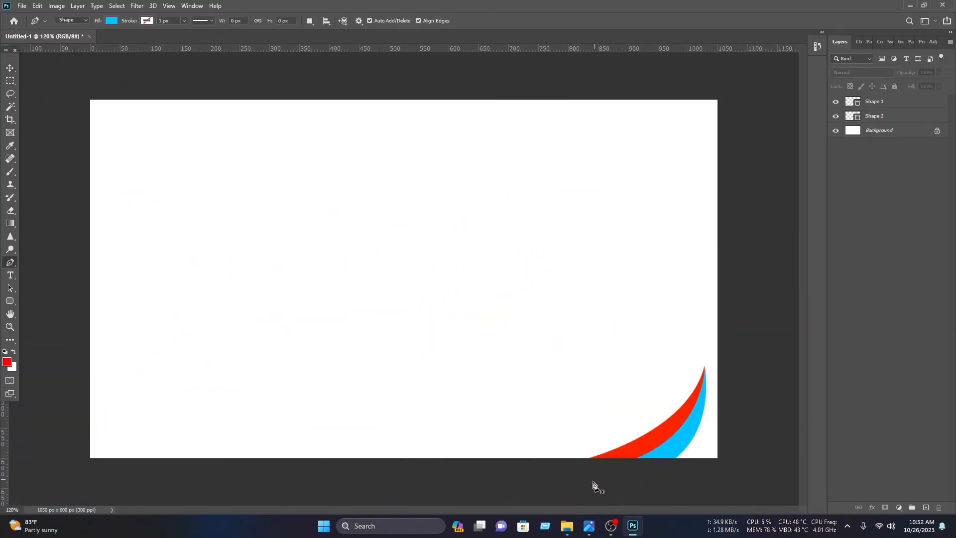
pyautogui.click(559, 463)
pyautogui.moveTo(630, 414); pyautogui.dragTo(677, 414)
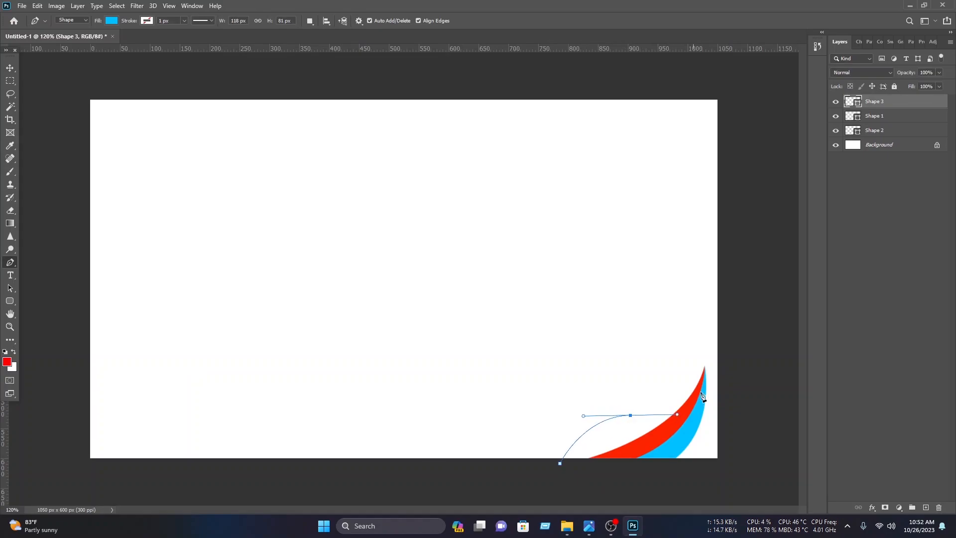
pyautogui.moveTo(704, 382); pyautogui.dragTo(707, 363)
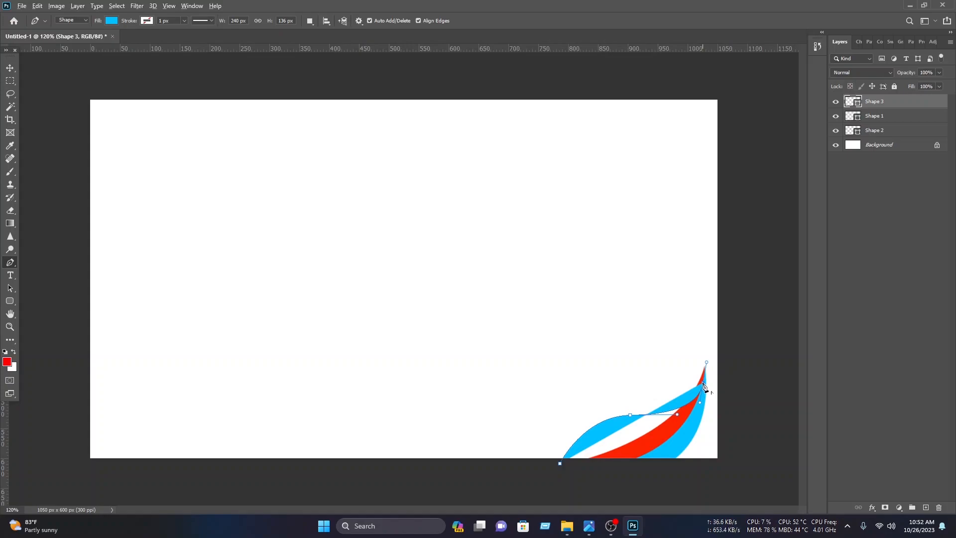
pyautogui.click(704, 386)
pyautogui.moveTo(649, 466); pyautogui.dragTo(597, 489)
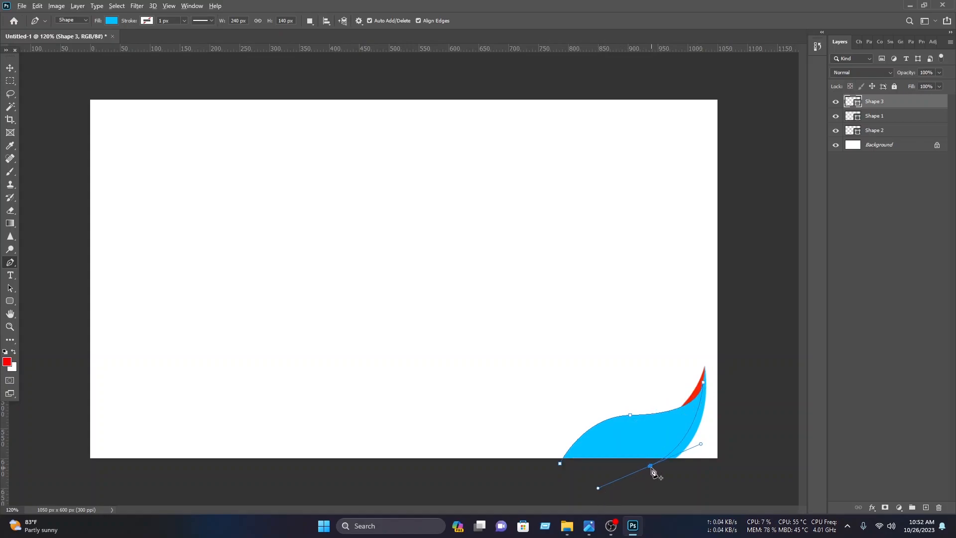
pyautogui.keyDown('alt'); pyautogui.click(649, 467); pyautogui.keyUp('alt')
pyautogui.click(553, 484)
pyautogui.click(560, 464)
# - Fill the wave shape with navy blue and place its layer beneath Shape 2
pyautogui.click(111, 21)
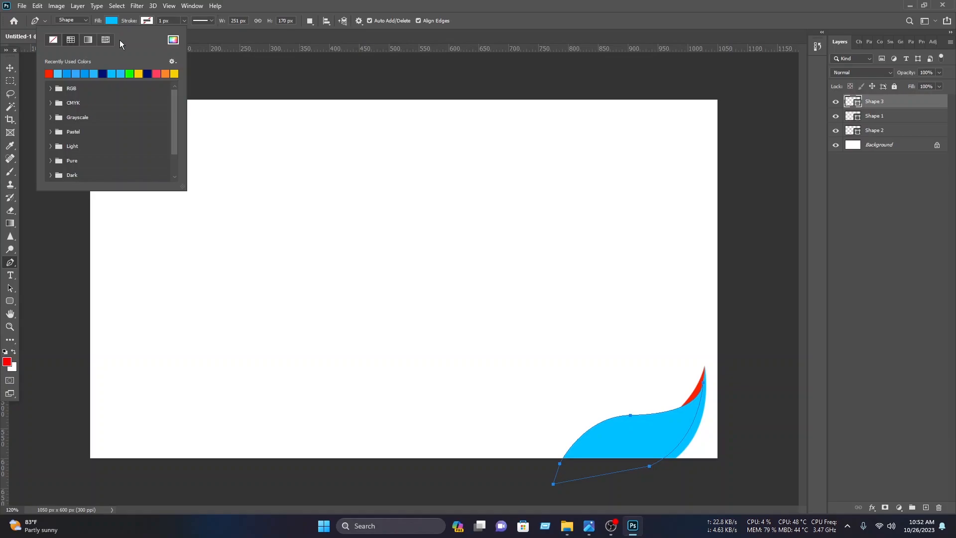
pyautogui.click(148, 74)
pyautogui.click(10, 68)
pyautogui.moveTo(896, 108); pyautogui.dragTo(898, 133)
pyautogui.click(663, 386)
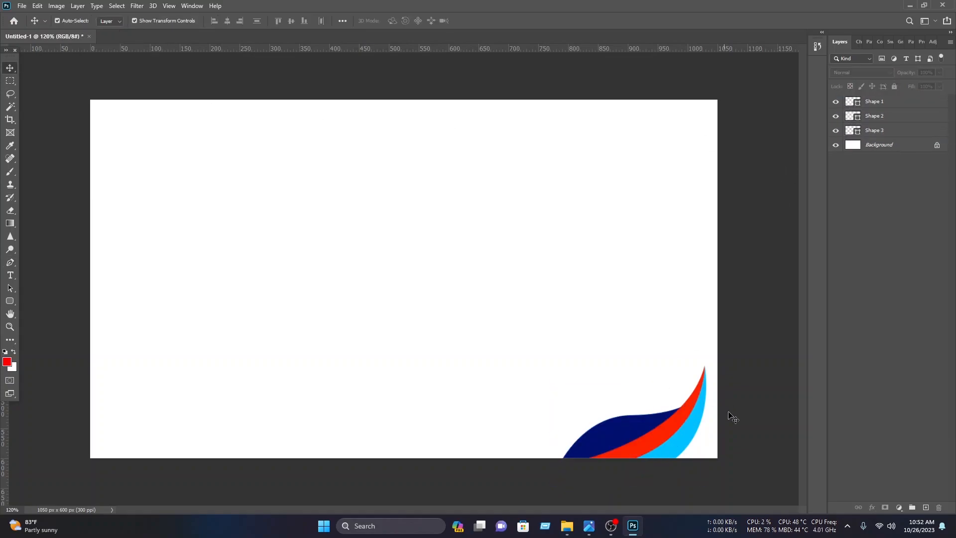
# - Duplicate the three curved shapes and enlarge the copies into a tall swoosh beside the small originals
pyautogui.moveTo(757, 454); pyautogui.dragTo(604, 395)
pyautogui.moveTo(682, 437); pyautogui.dragTo(524, 432)
pyautogui.moveTo(548, 364); pyautogui.dragTo(678, 227)
pyautogui.moveTo(631, 415); pyautogui.dragTo(588, 423)
pyautogui.moveTo(678, 368); pyautogui.dragTo(665, 306)
pyautogui.moveTo(592, 384); pyautogui.dragTo(612, 400)
pyautogui.moveTo(610, 233); pyautogui.dragTo(610, 131)
pyautogui.moveTo(573, 309); pyautogui.dragTo(504, 326)
pyautogui.click(797, 410)
# - Transform the navy copy to fit against the large red curve's outer edge, and adjust the swoosh's position along the canvas's lower edge
pyautogui.click(478, 349)
pyautogui.moveTo(572, 190); pyautogui.dragTo(491, 321)
pyautogui.moveTo(418, 399); pyautogui.dragTo(436, 397)
pyautogui.moveTo(527, 417); pyautogui.dragTo(523, 369)
pyautogui.click(493, 20)
pyautogui.moveTo(339, 268); pyautogui.dragTo(573, 440)
pyautogui.moveTo(480, 421); pyautogui.dragTo(480, 429)
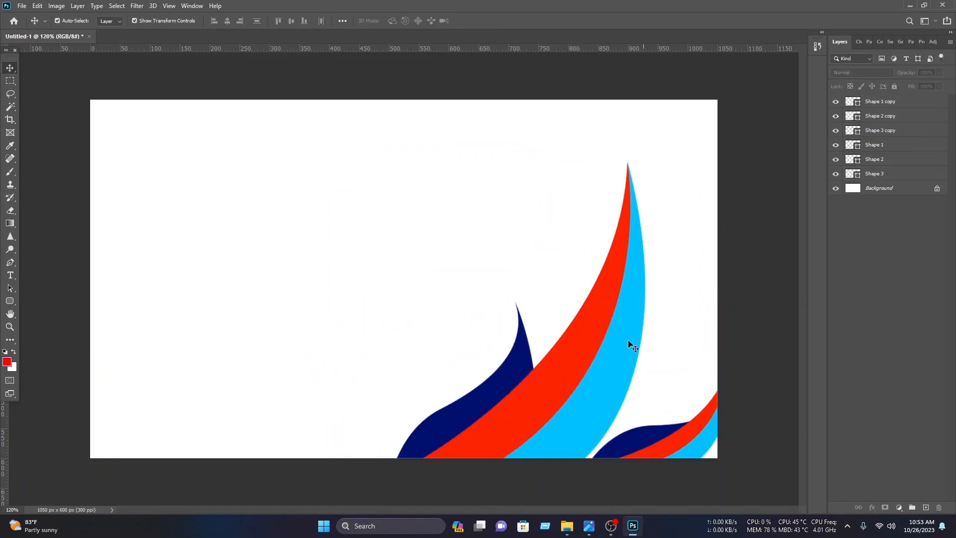
# - Apply a linear blue Gradient Overlay at 120° to the large red curve, with the dark blue stop at 9%
pyautogui.click(587, 331)
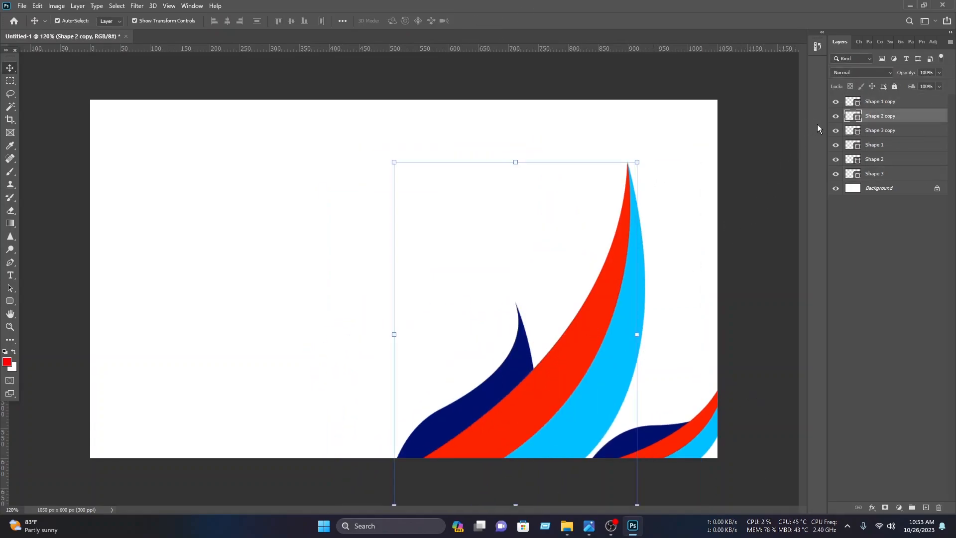
pyautogui.rightClick(856, 116)
pyautogui.click(847, 106)
pyautogui.click(125, 262)
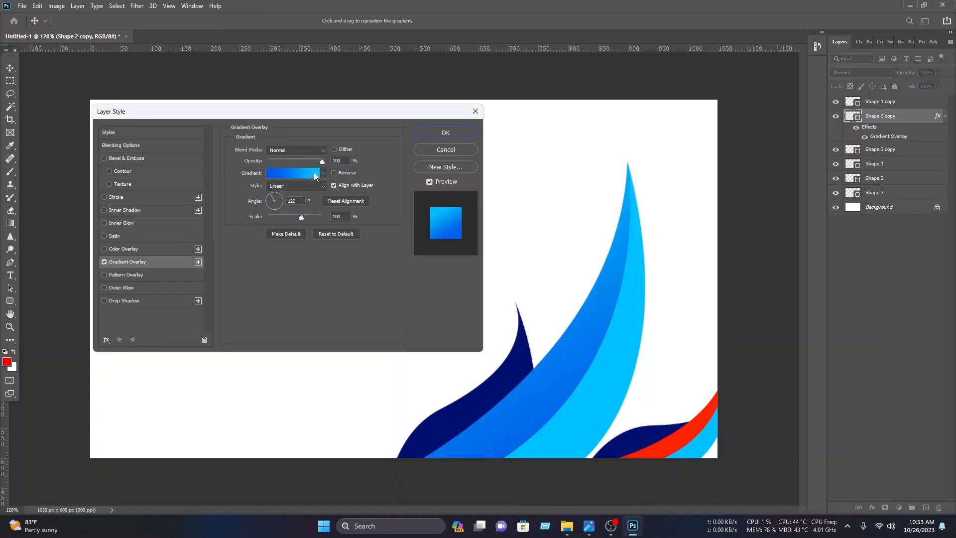
pyautogui.click(315, 173)
pyautogui.moveTo(403, 333); pyautogui.dragTo(401, 334)
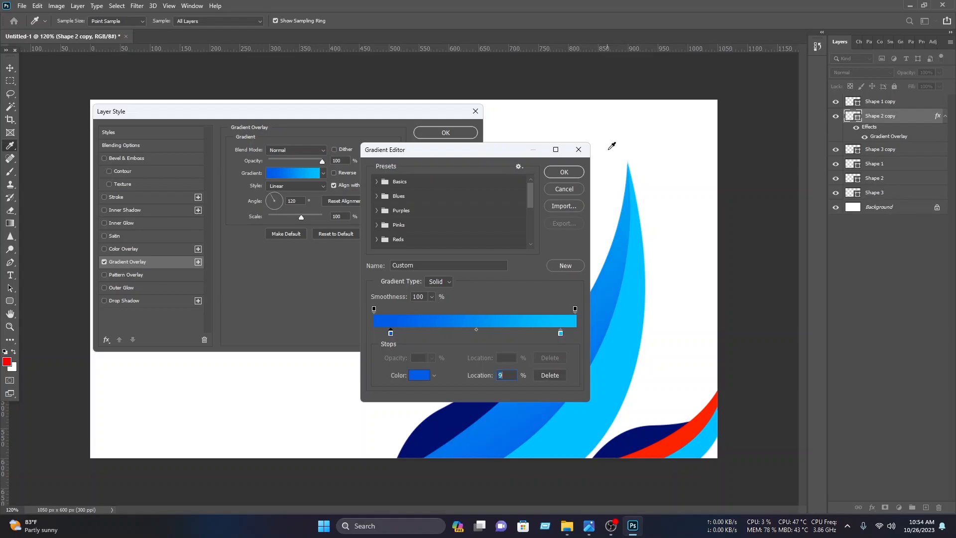
pyautogui.click(564, 172)
pyautogui.click(446, 132)
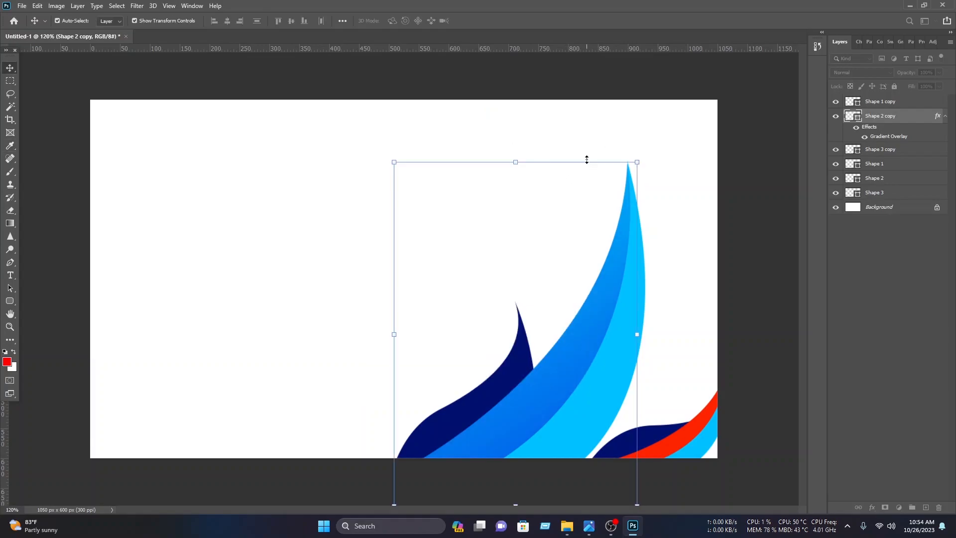
# - Apply a Gradient Overlay to the large light blue curve using a Blues preset, with the light blue stop at 50%
pyautogui.click(632, 349)
pyautogui.rightClick(882, 101)
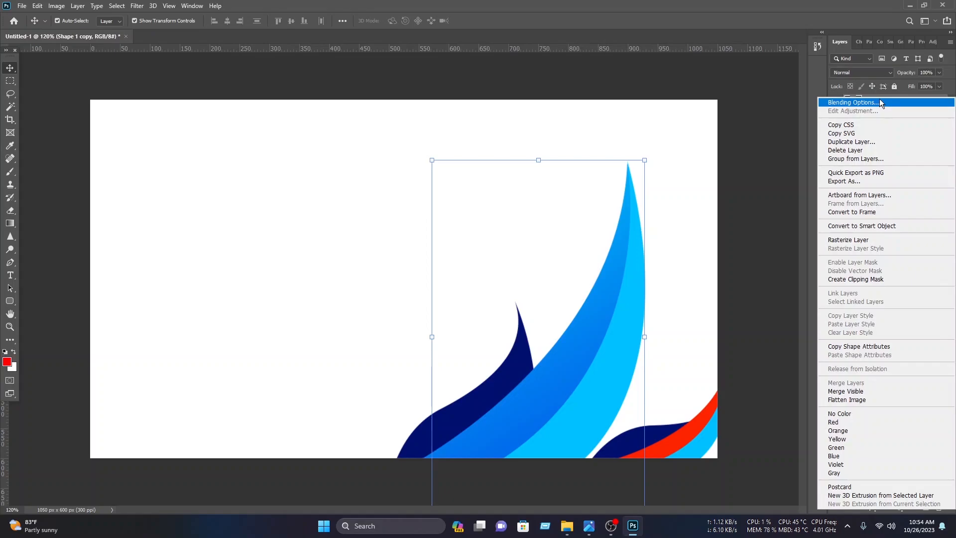
pyautogui.click(879, 102)
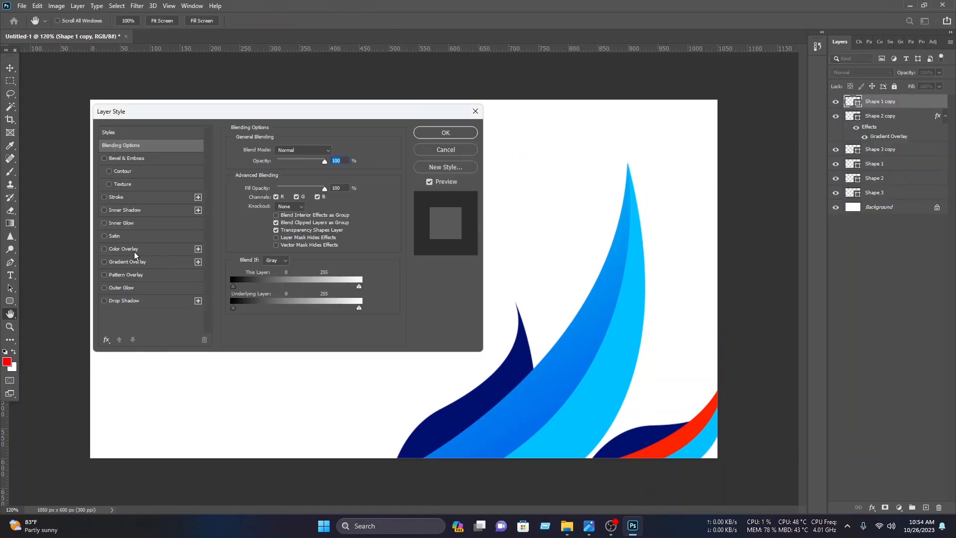
pyautogui.click(136, 258)
pyautogui.click(306, 173)
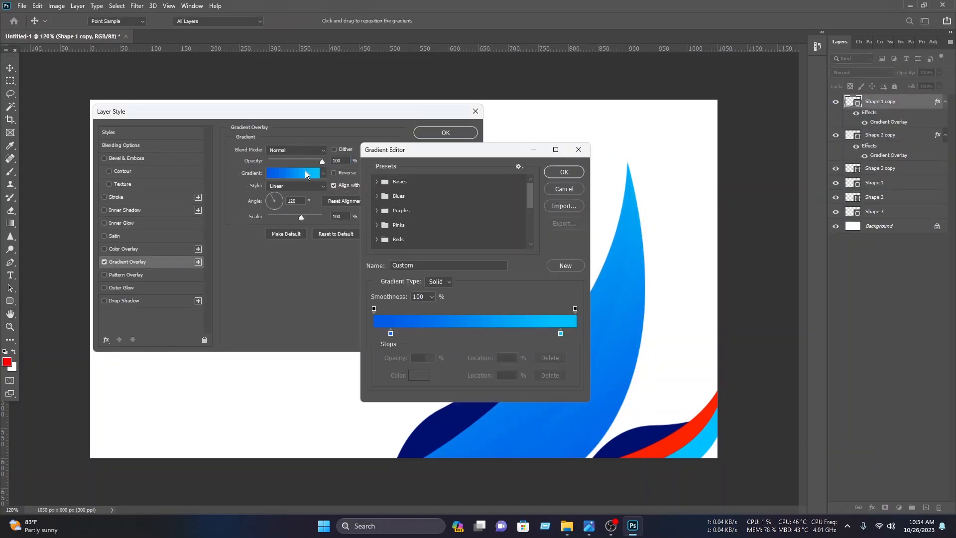
pyautogui.click(377, 197)
pyautogui.scroll(-2, 415, 237)
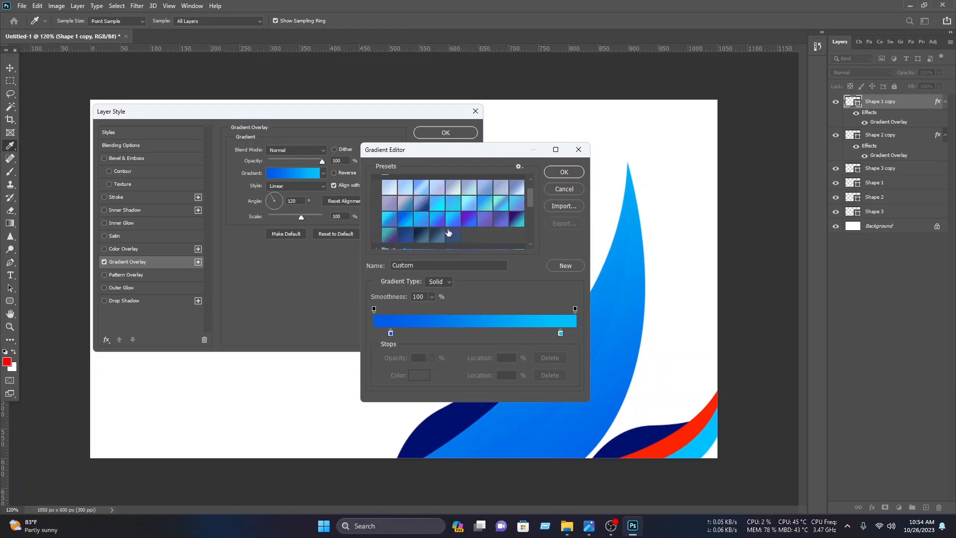
pyautogui.click(406, 220)
pyautogui.moveTo(575, 333); pyautogui.dragTo(474, 335)
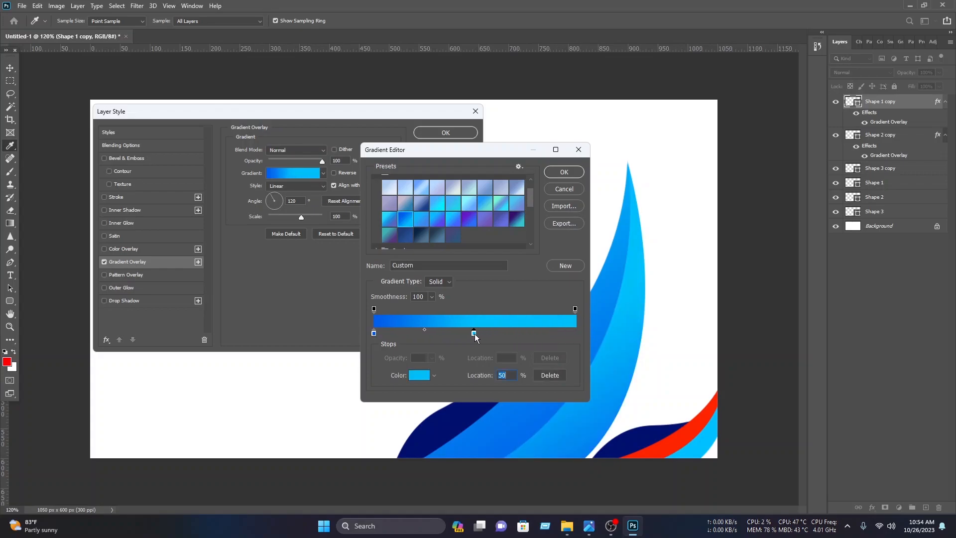
pyautogui.click(566, 172)
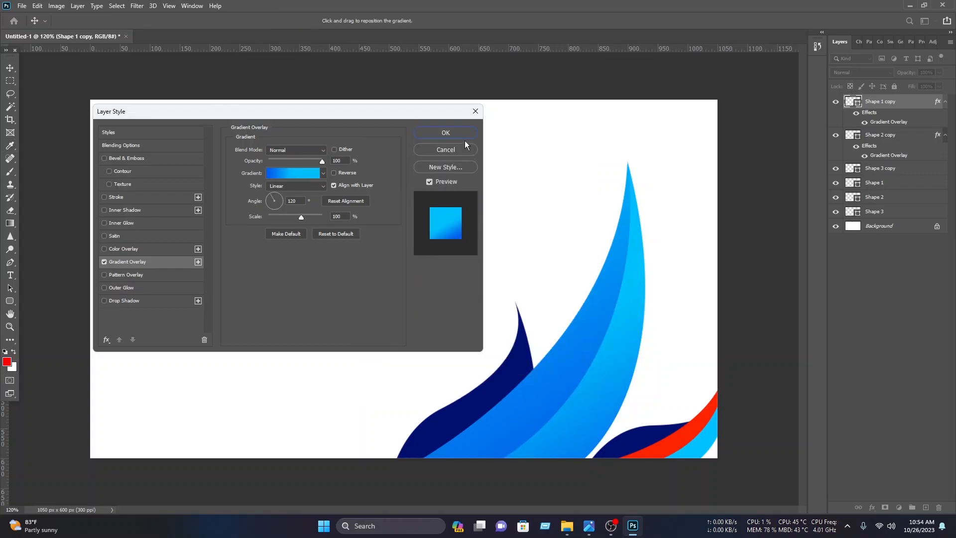
pyautogui.click(427, 133)
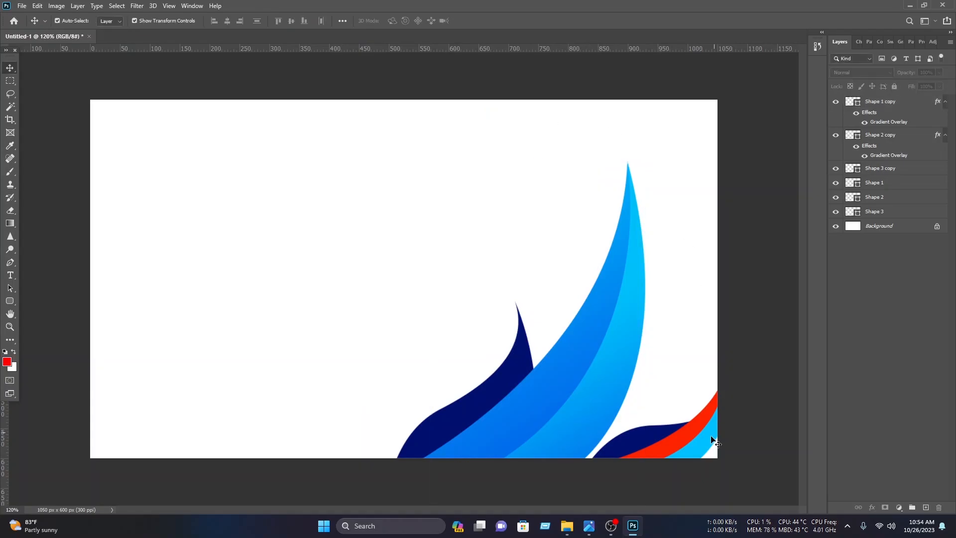
# - Apply a linear Gradient Overlay at 120° to the small red curve, using the Blue_27 preset from the Blues group
pyautogui.click(693, 436)
pyautogui.rightClick(888, 198)
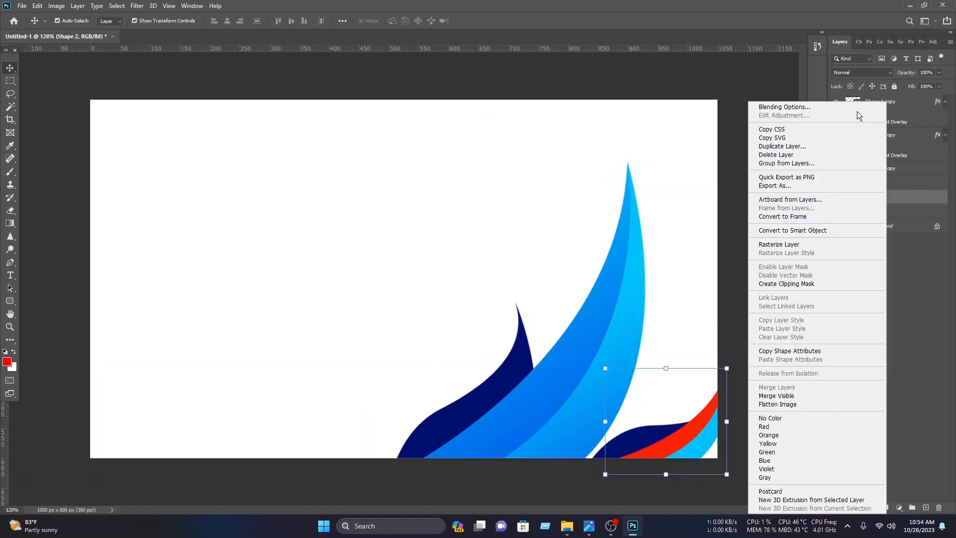
pyautogui.click(844, 107)
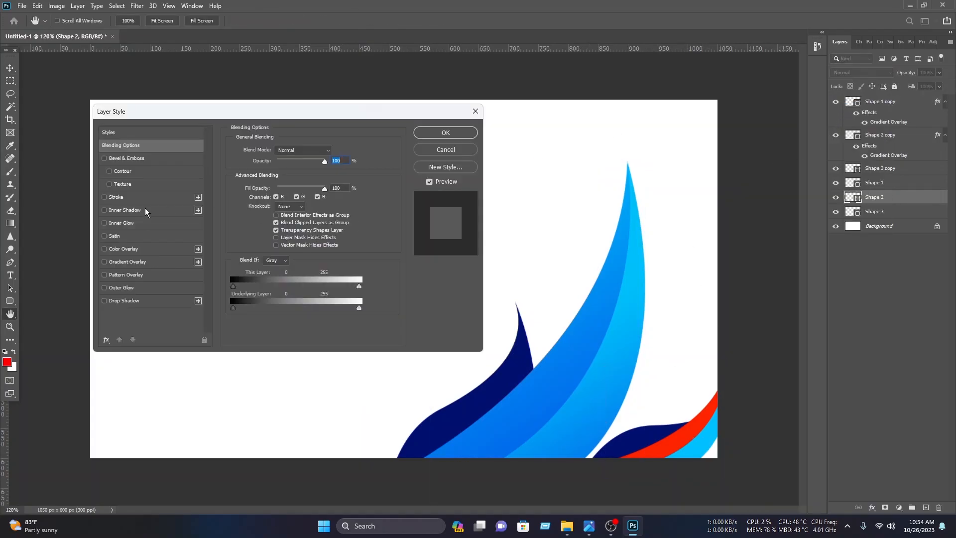
pyautogui.click(122, 262)
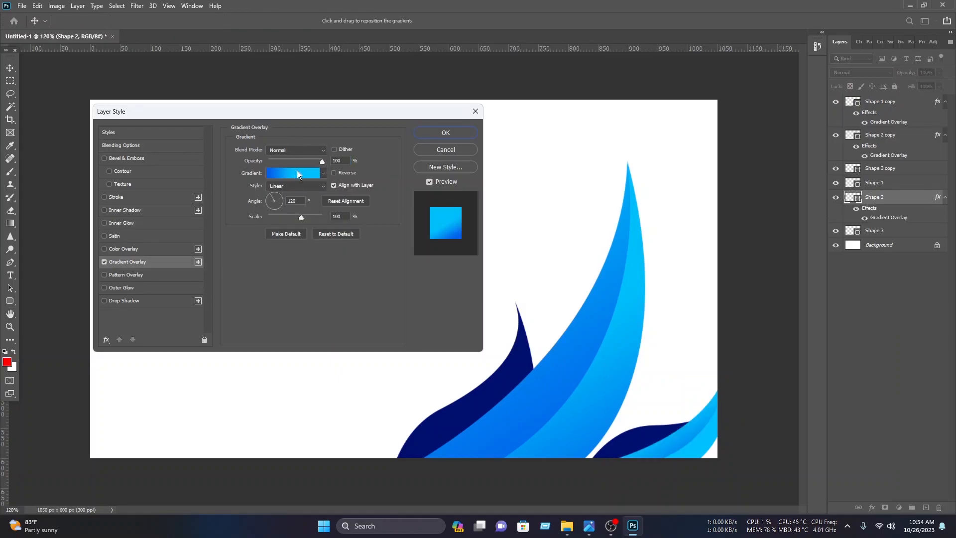
pyautogui.click(296, 172)
pyautogui.click(377, 196)
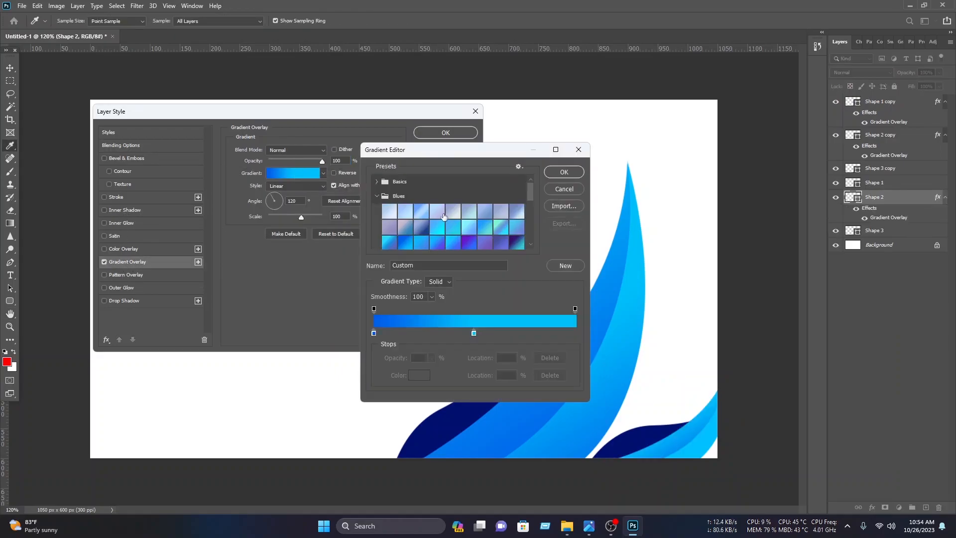
pyautogui.scroll(-1, 530, 233)
pyautogui.click(516, 227)
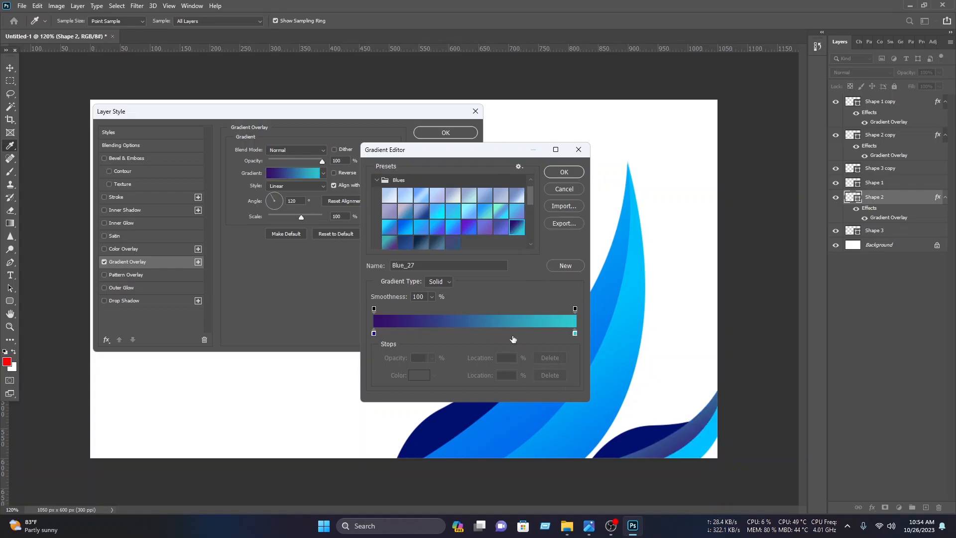
# - Recolor the gradient's end stop to 0095f3, sampled from the large swoosh, and move it to 67%
pyautogui.click(575, 334)
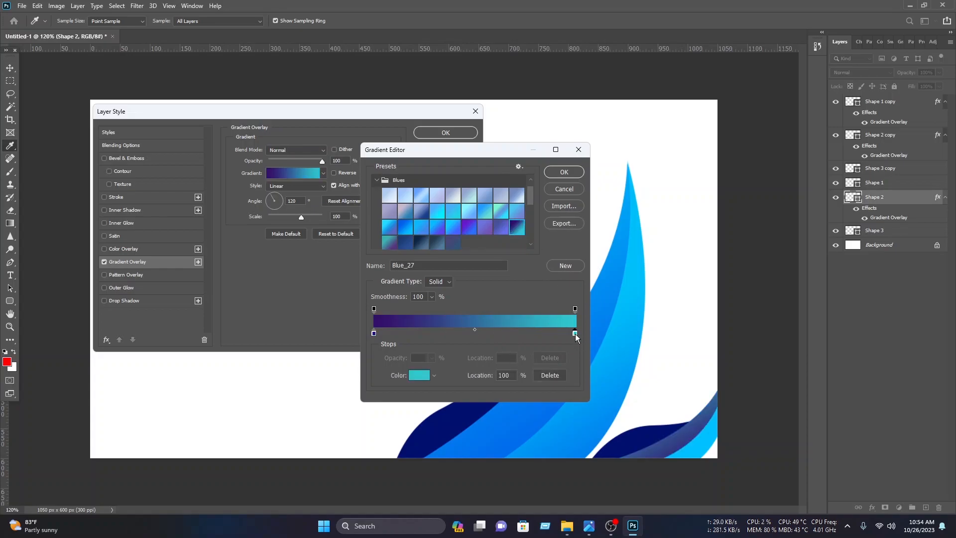
pyautogui.click(418, 377)
pyautogui.moveTo(648, 207); pyautogui.dragTo(385, 242)
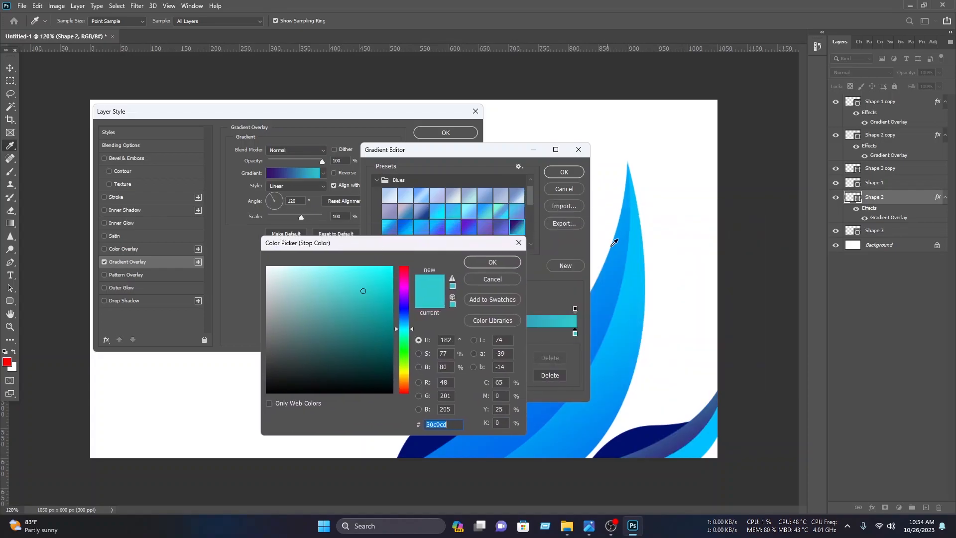
pyautogui.click(622, 251)
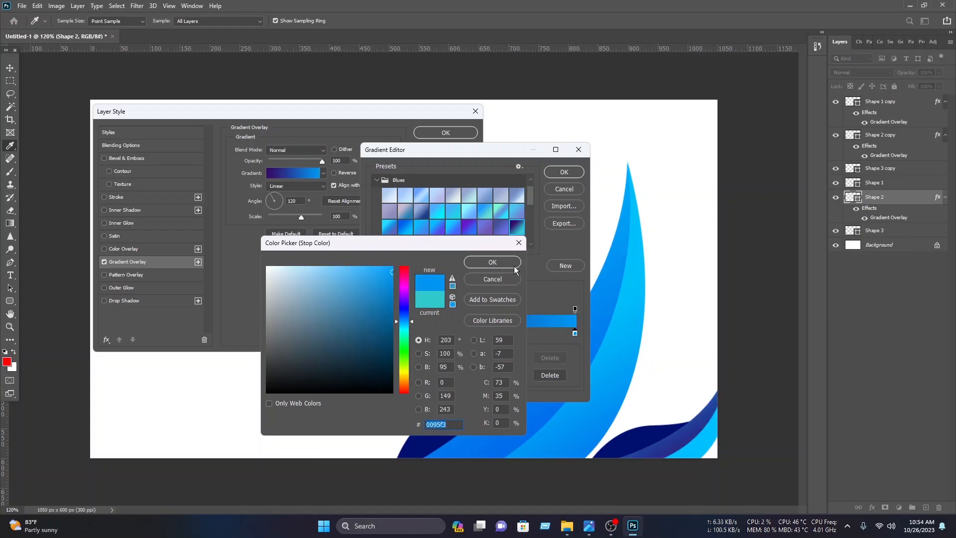
pyautogui.click(493, 262)
pyautogui.moveTo(575, 333); pyautogui.dragTo(509, 334)
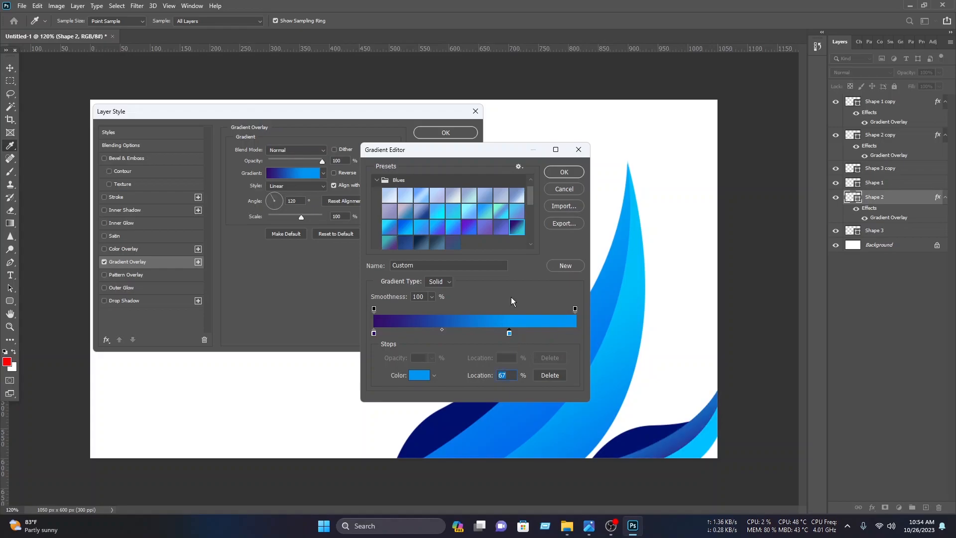
pyautogui.click(577, 172)
pyautogui.click(441, 135)
pyautogui.click(586, 157)
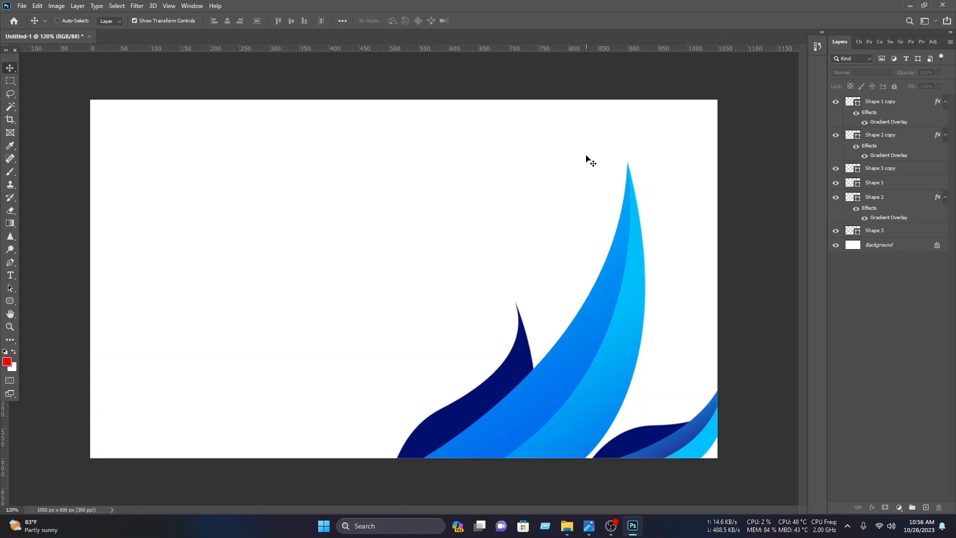
# - Paste the business card details and transform the name header with its portrait icon into the canvas's upper-left area
pyautogui.hotkey('ctrl', 'v')
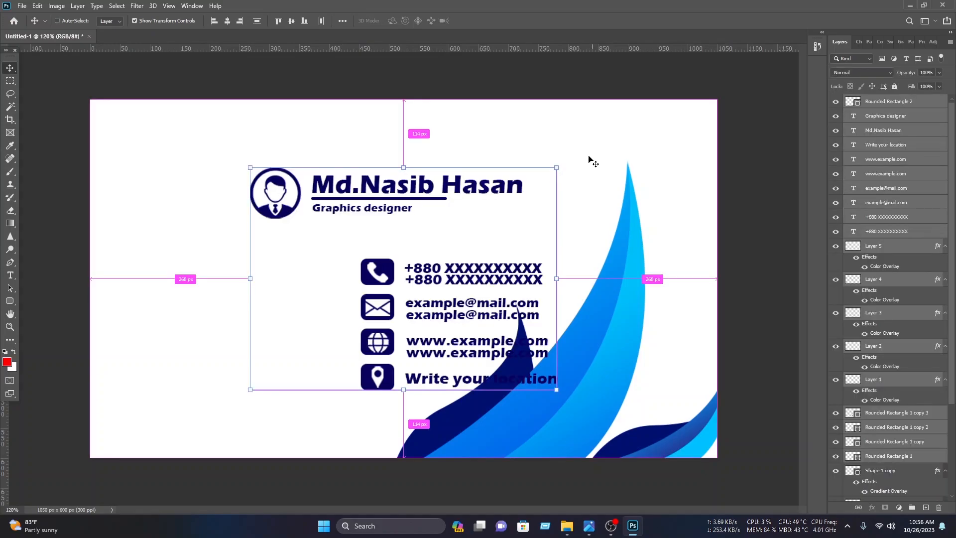
pyautogui.moveTo(461, 187); pyautogui.dragTo(310, 177)
pyautogui.click(460, 197)
pyautogui.moveTo(391, 225); pyautogui.dragTo(115, 165)
pyautogui.hotkey('ctrl', 't')
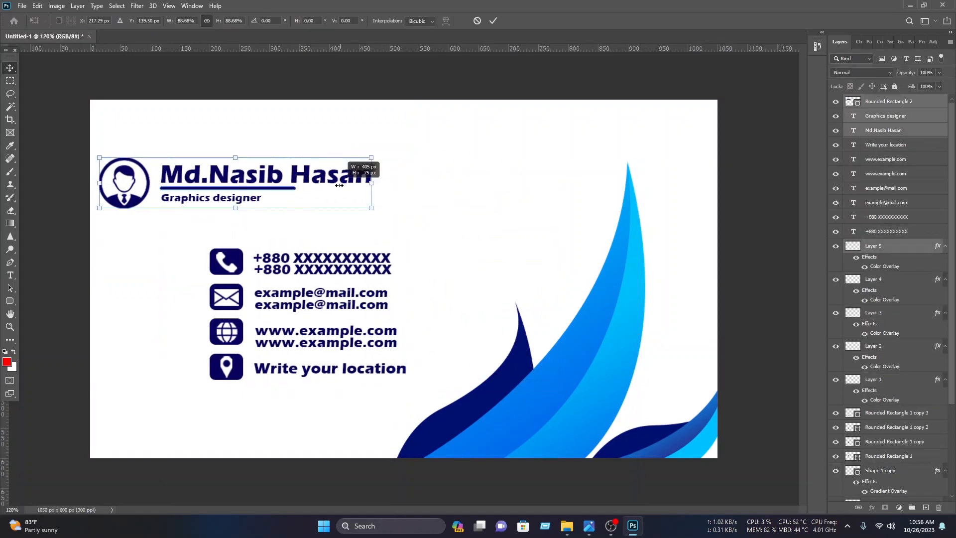
pyautogui.moveTo(337, 180); pyautogui.dragTo(362, 152)
pyautogui.click(493, 21)
# - Scale down the contact icons and text lines slightly and align them beneath the portrait icon
pyautogui.moveTo(428, 229); pyautogui.dragTo(219, 378)
pyautogui.moveTo(210, 248); pyautogui.dragTo(226, 260)
pyautogui.moveTo(331, 273); pyautogui.dragTo(223, 257)
pyautogui.click(231, 104)
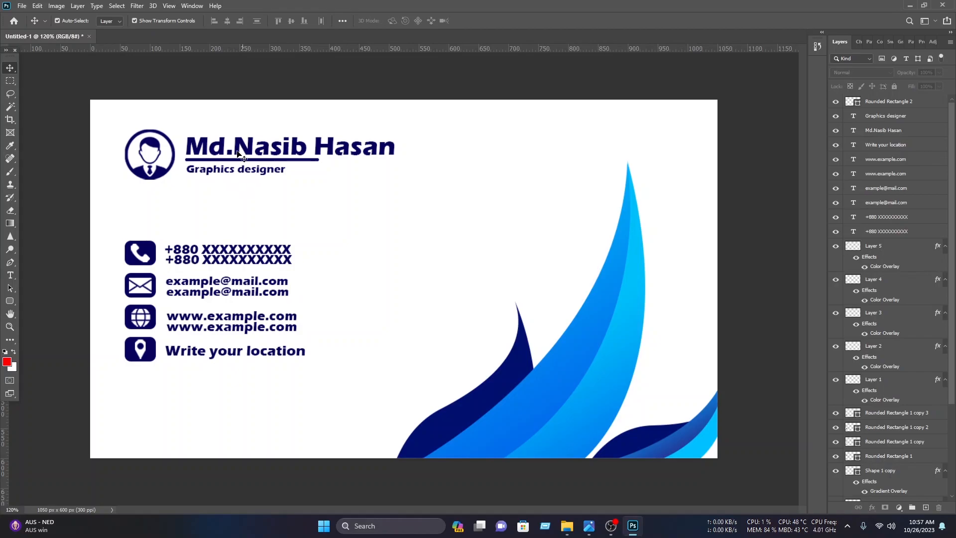
# - Bring the Nasib IT.png logo into the card and shrink it to about 188 px beside the contact details
pyautogui.click(22, 5)
pyautogui.click(32, 24)
pyautogui.doubleClick(203, 106)
pyautogui.click(255, 239)
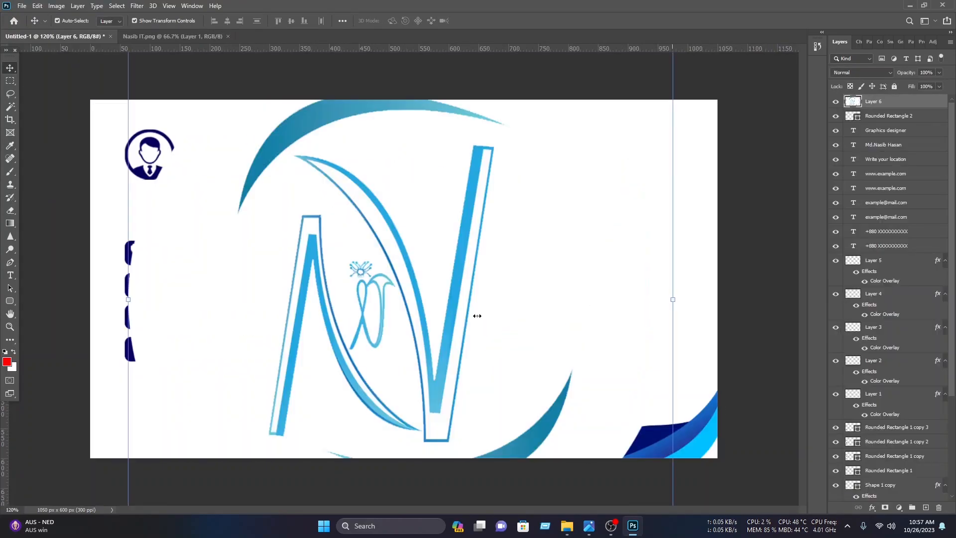
pyautogui.moveTo(573, 304); pyautogui.dragTo(461, 305)
pyautogui.press('Return')
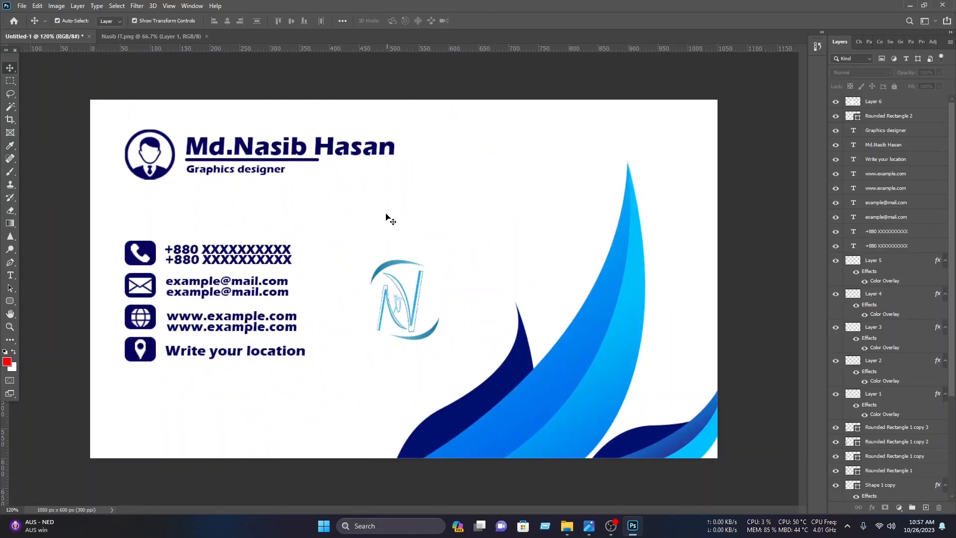
# - Draw a vertical rounded-rectangle divider about 7 × 217 px between the contact details and the logo, and nudge it to X 388 px
pyautogui.click(9, 301)
pyautogui.moveTo(326, 237); pyautogui.dragTo(328, 365)
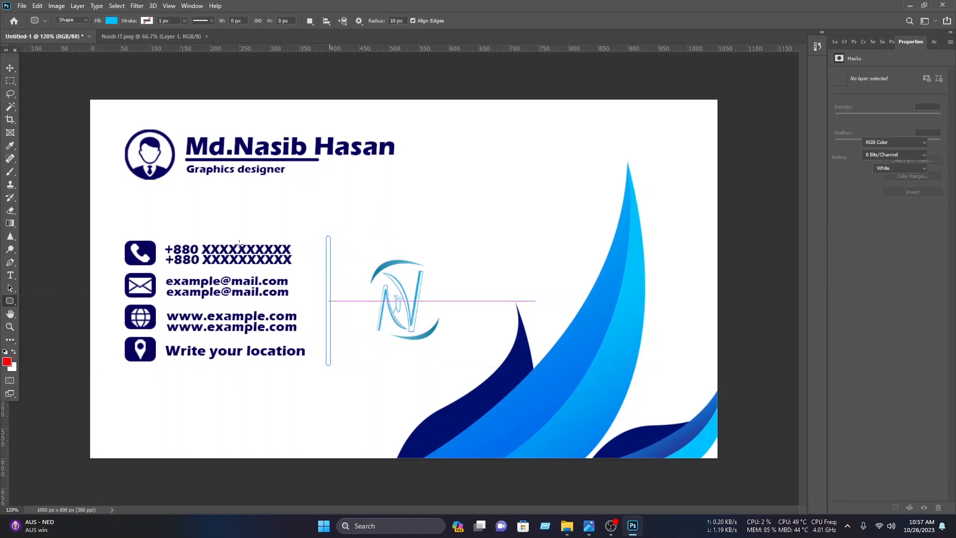
pyautogui.click(9, 68)
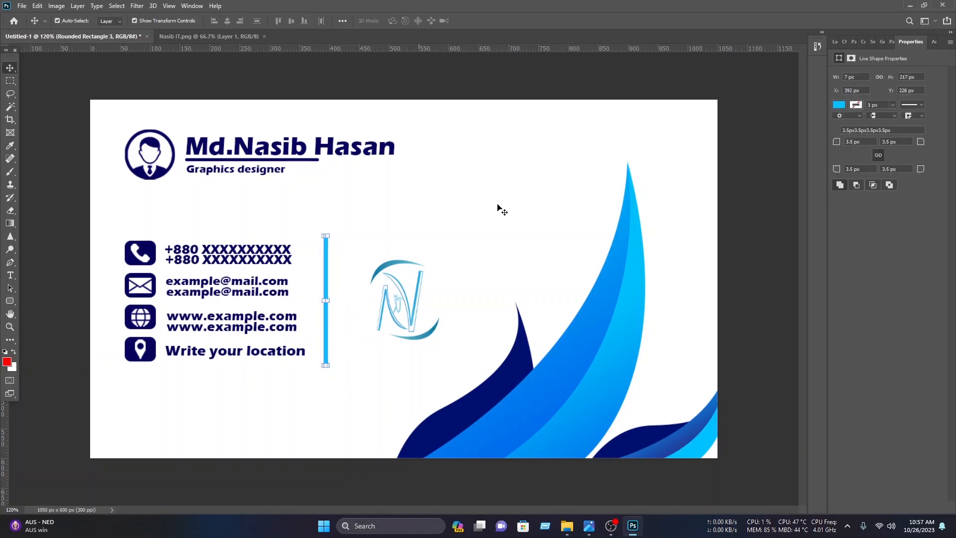
pyautogui.press('Left')
pyautogui.press('Left')
pyautogui.press('Left')
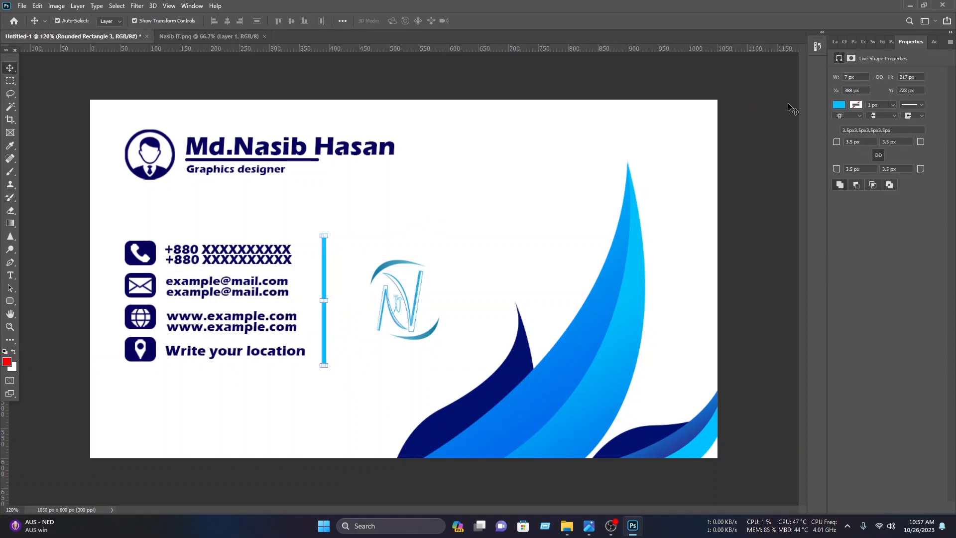
# - Change the divider's fill to dark navy blue from the recently used colors
pyautogui.click(839, 105)
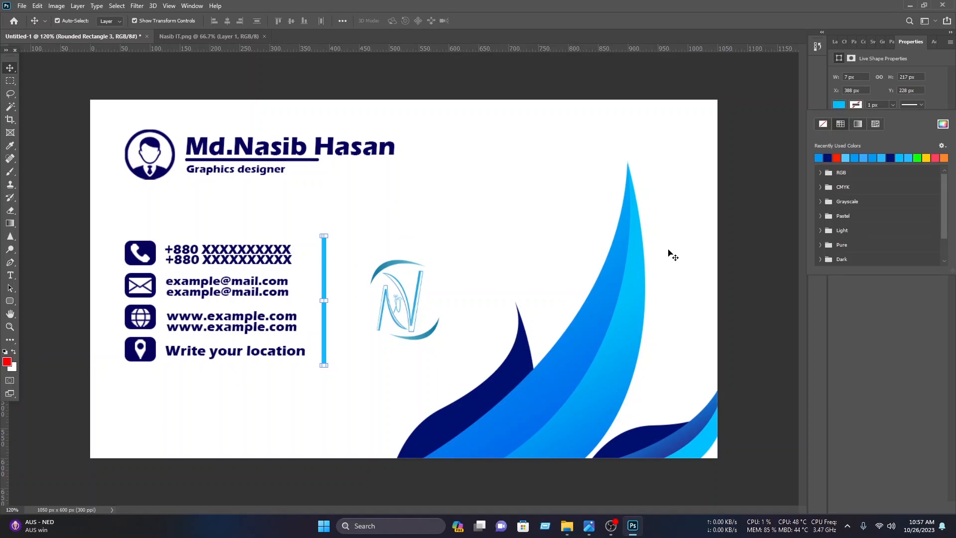
pyautogui.click(827, 158)
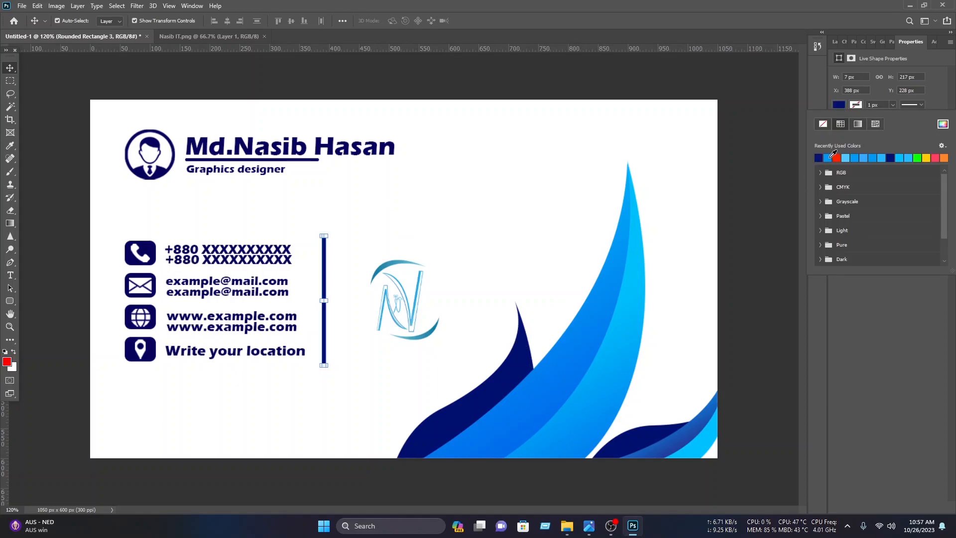
pyautogui.click(9, 71)
pyautogui.click(586, 240)
# - Move the logo about 19 px closer to the divider, keeping its vertical position
pyautogui.click(422, 304)
pyautogui.moveTo(414, 299); pyautogui.dragTo(405, 297)
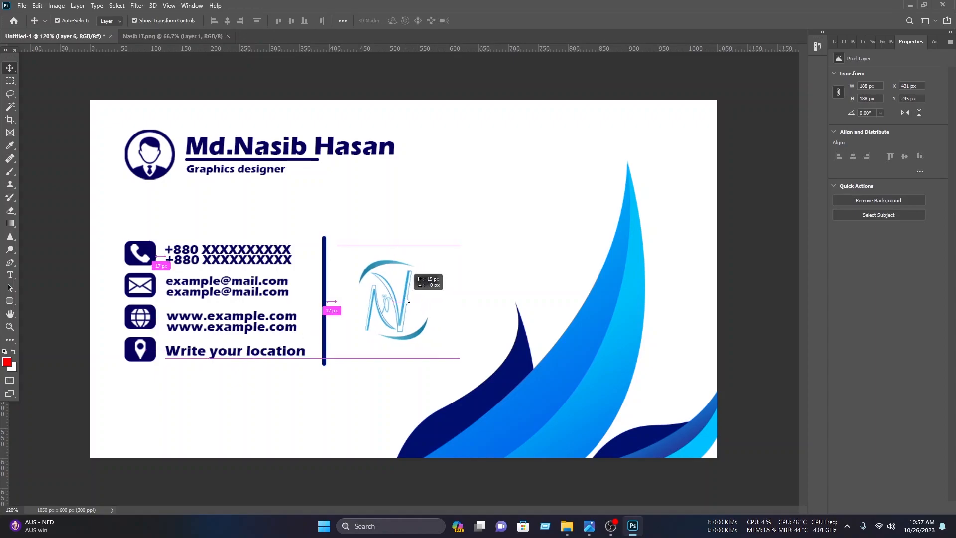
pyautogui.click(425, 242)
# - Duplicate the name heading, underline and job title beside the logo, and change the copied heading to "Nasib IT"
pyautogui.click(267, 141)
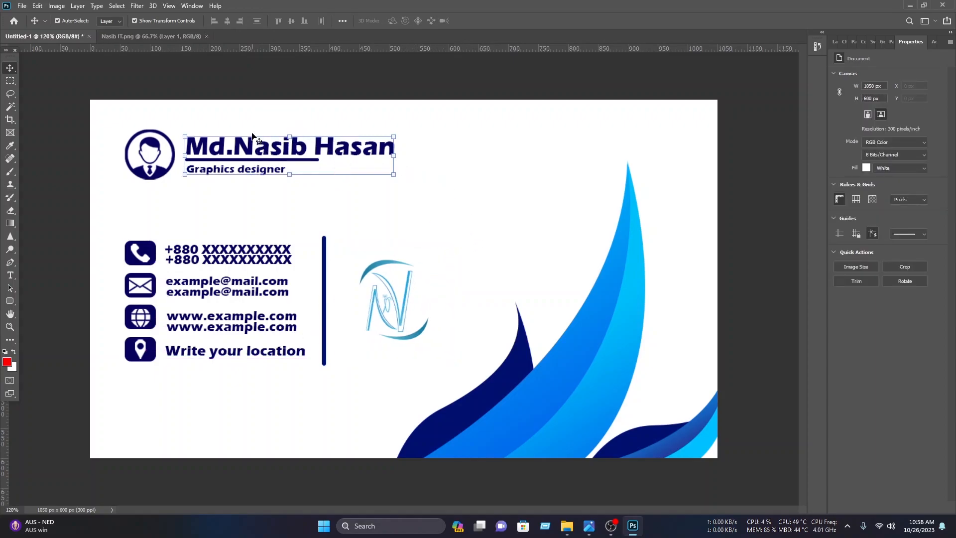
pyautogui.moveTo(277, 145); pyautogui.dragTo(509, 252)
pyautogui.doubleClick(553, 255)
pyautogui.write('Nasib IT')
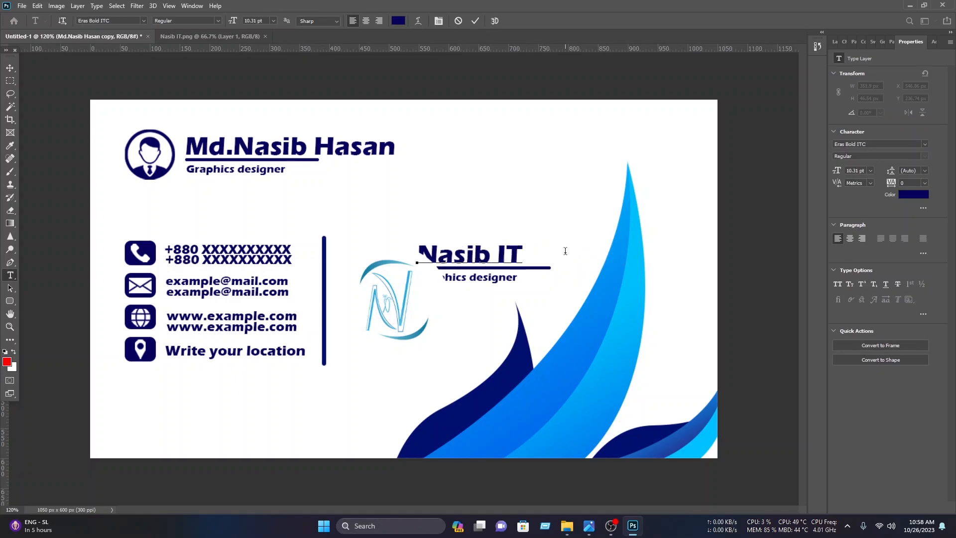
pyautogui.click(476, 21)
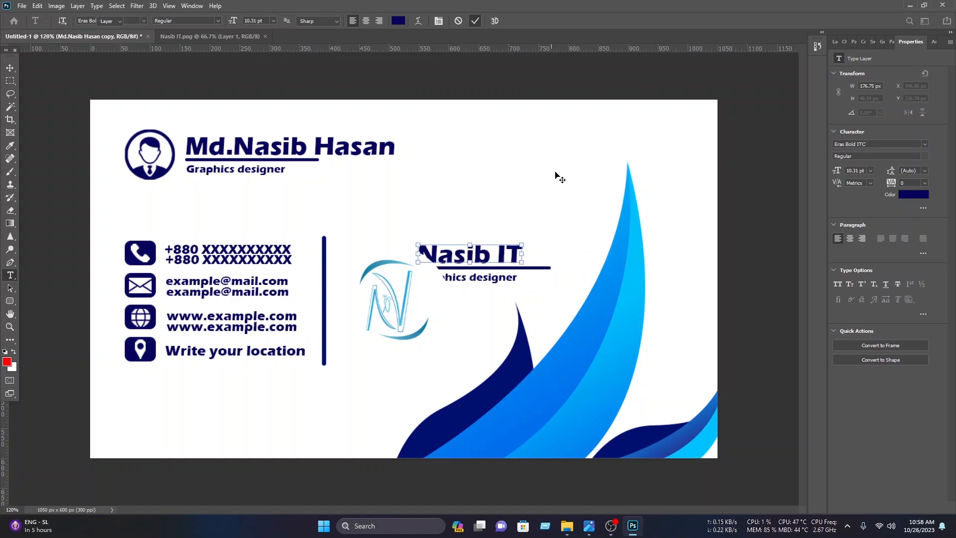
# - Change the copied job title under the company name to "An IT based company"
pyautogui.click(519, 287)
pyautogui.doubleClick(513, 278)
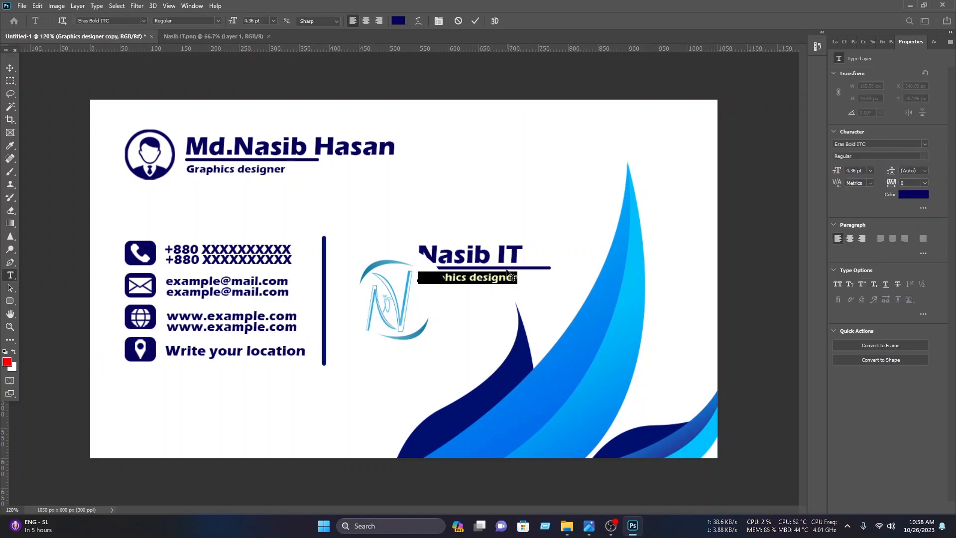
pyautogui.write('T based company')
pyautogui.click(734, 488)
# - Scale the company name, underline and tagline together to about 83% and place them in the white area beside the logo
pyautogui.moveTo(734, 488); pyautogui.dragTo(532, 299)
pyautogui.click(835, 41)
pyautogui.click(898, 87)
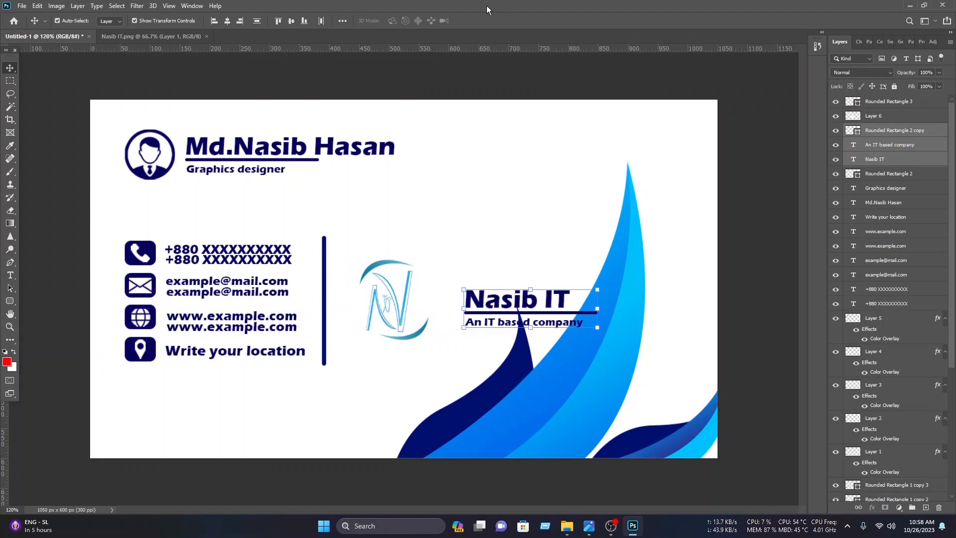
pyautogui.click(515, 204)
pyautogui.moveTo(543, 302)
pyautogui.mouseDown()
pyautogui.moveTo(572, 311)
pyautogui.moveTo(543, 287)
pyautogui.mouseUp()
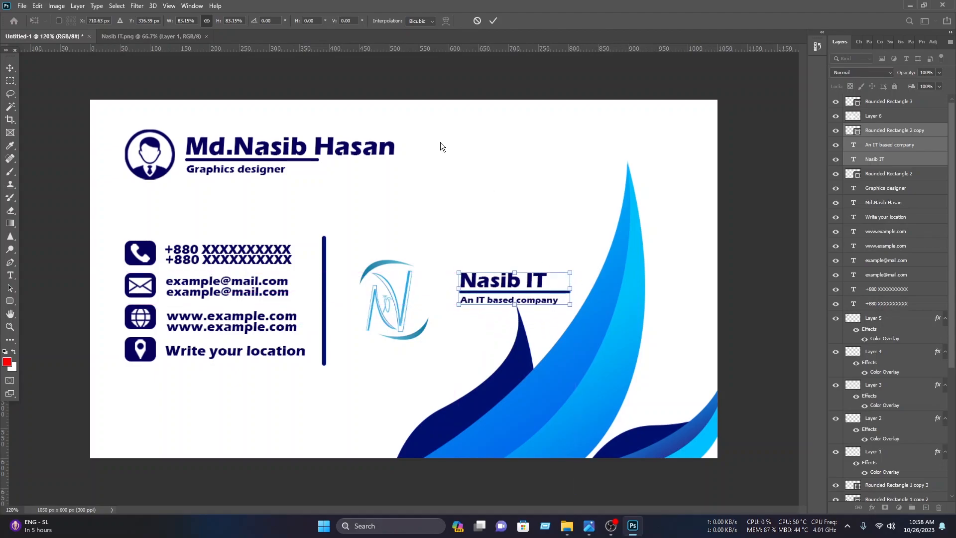
pyautogui.click(493, 21)
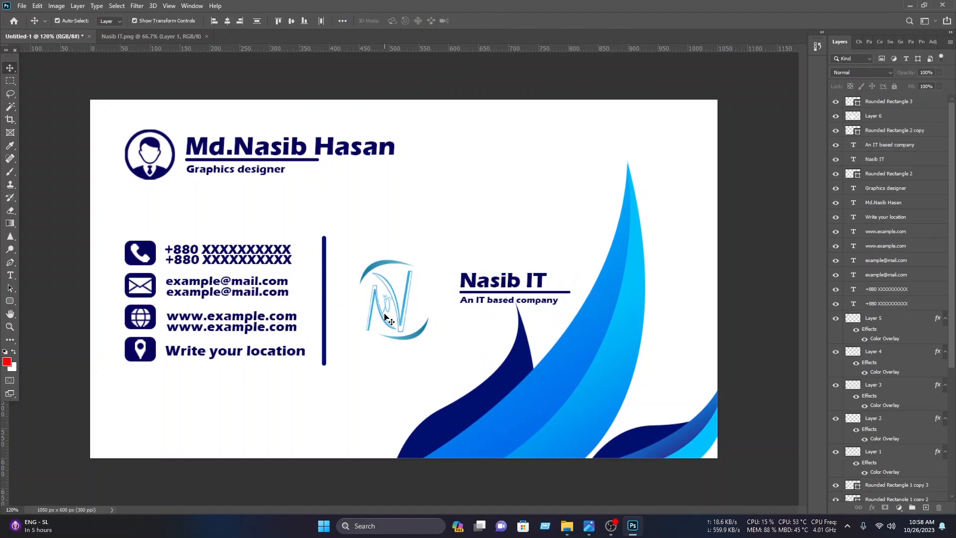
# - Raise the logo to line up with the company name, and shift both together toward the divider
pyautogui.click(389, 313)
pyautogui.moveTo(390, 312); pyautogui.dragTo(390, 300)
pyautogui.moveTo(533, 205)
pyautogui.mouseDown()
pyautogui.moveTo(435, 327)
pyautogui.moveTo(428, 324)
pyautogui.mouseUp()
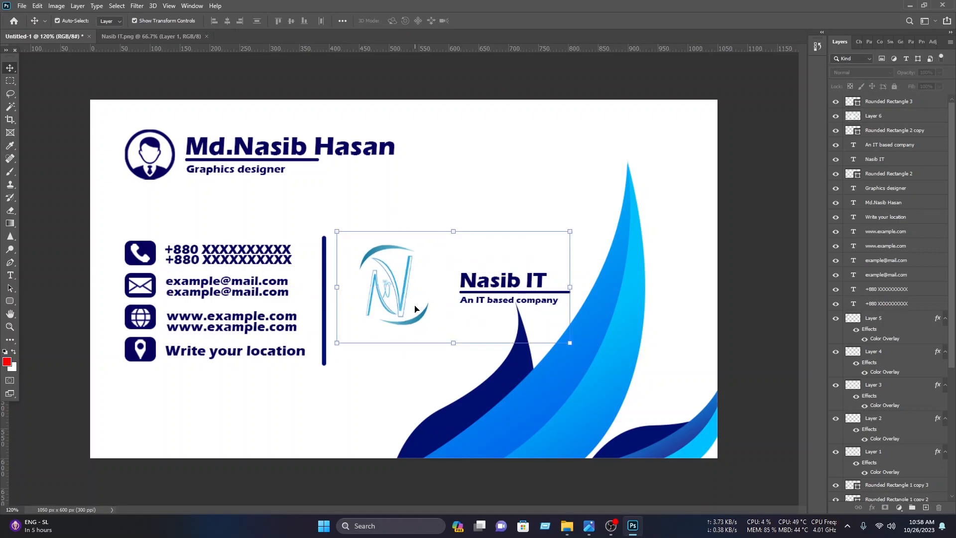
pyautogui.moveTo(495, 283); pyautogui.dragTo(482, 277)
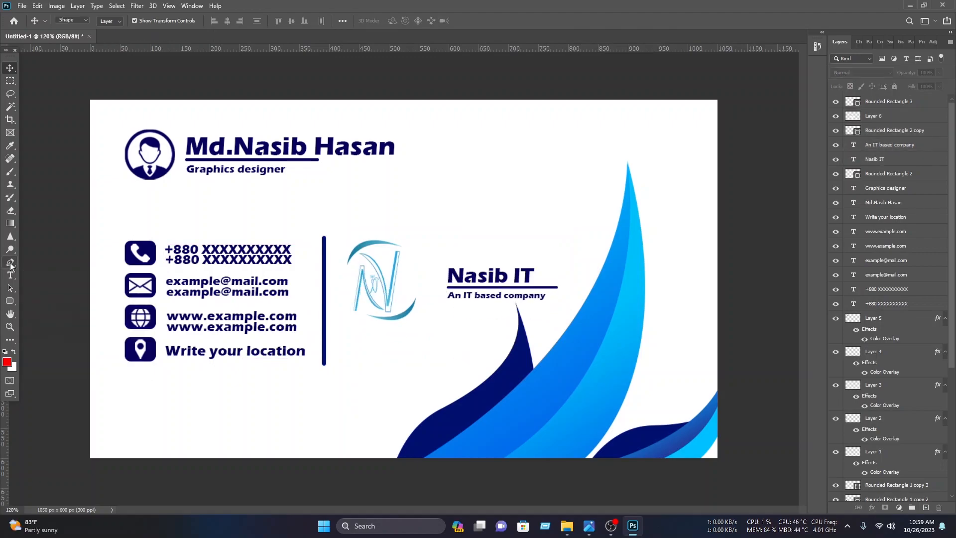
# - Draw a closed light blue wave shape about 765 × 260 px along the card's lower-left edge with the Pen tool
pyautogui.click(10, 264)
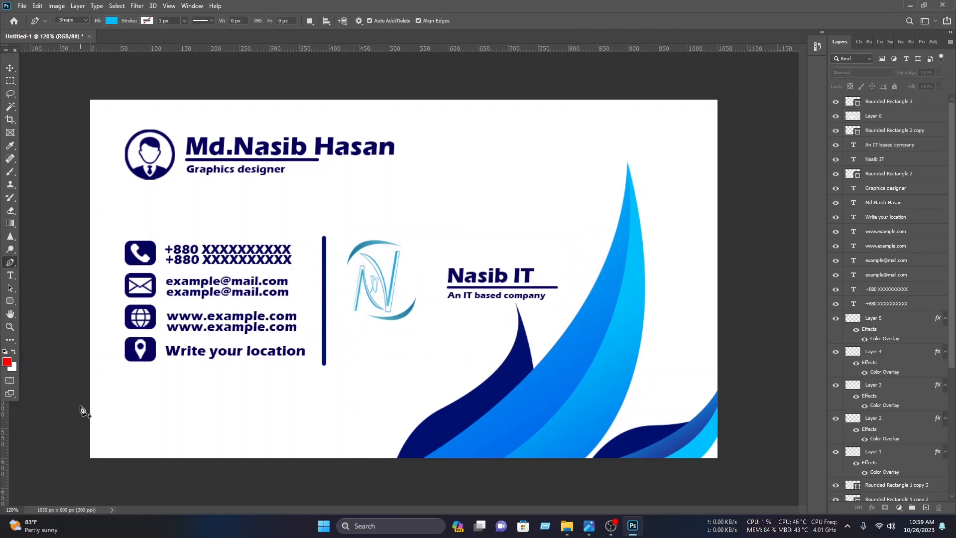
pyautogui.click(66, 406)
pyautogui.moveTo(245, 427); pyautogui.dragTo(348, 506)
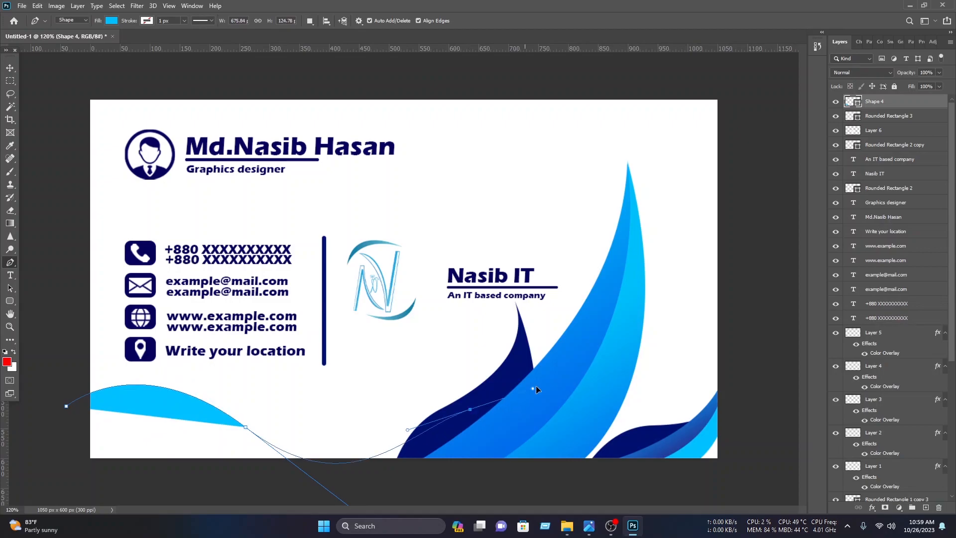
pyautogui.moveTo(485, 358); pyautogui.dragTo(610, 322)
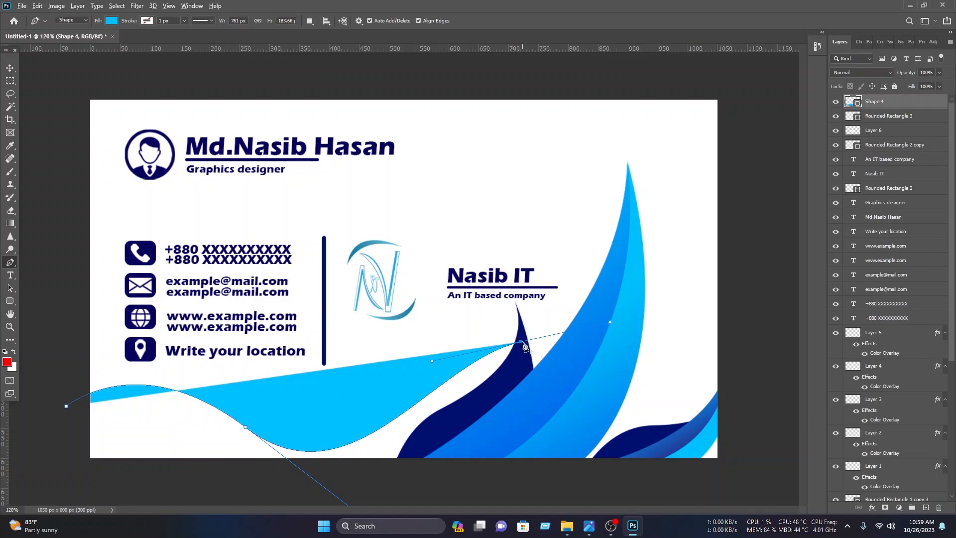
pyautogui.click(521, 496)
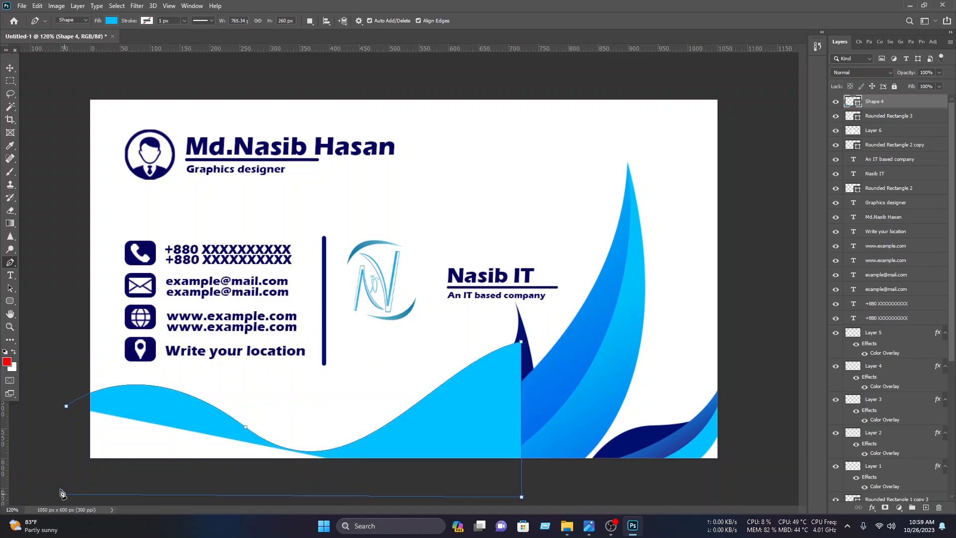
pyautogui.click(64, 494)
pyautogui.click(67, 407)
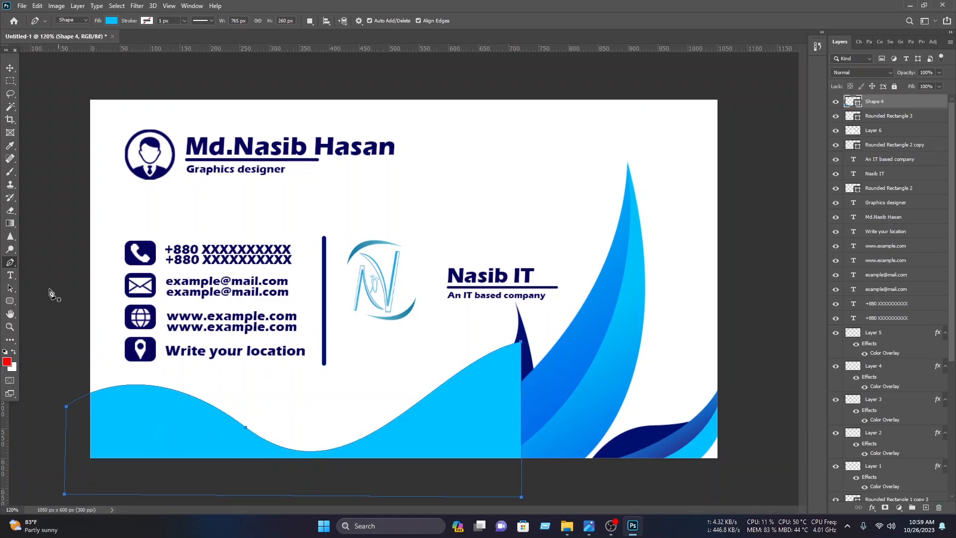
# - Move the light blue wave shape's layer down the stack to sit directly above the Background, behind all other artwork
pyautogui.click(8, 69)
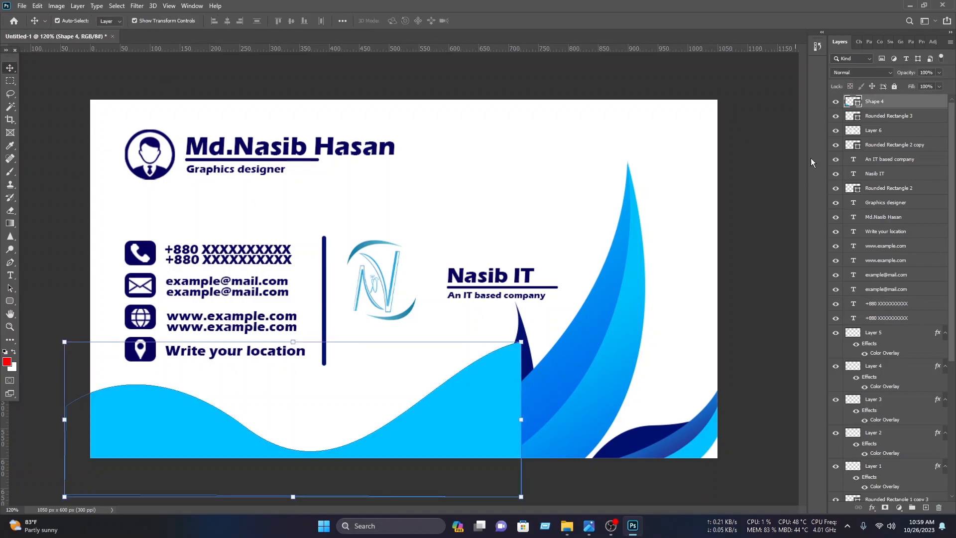
pyautogui.moveTo(894, 106); pyautogui.dragTo(895, 487)
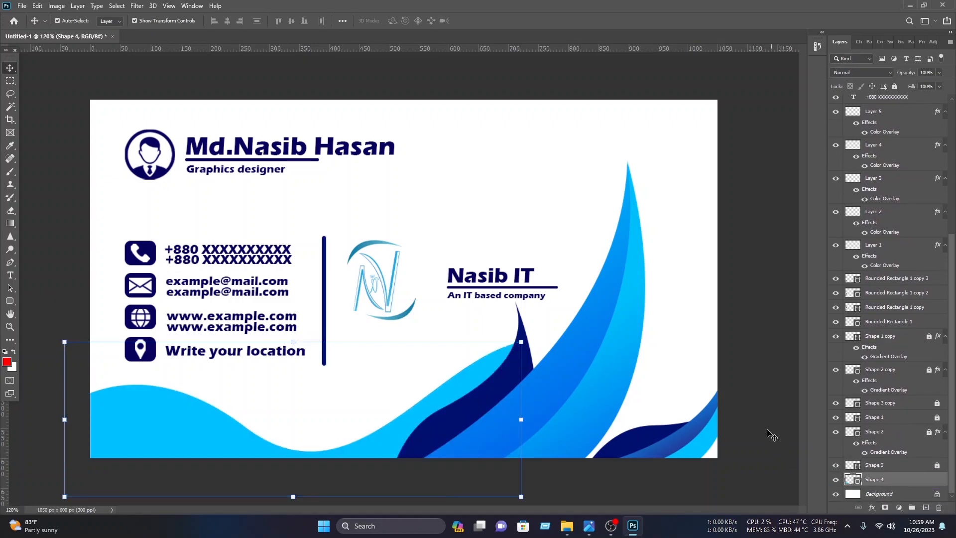
pyautogui.click(791, 408)
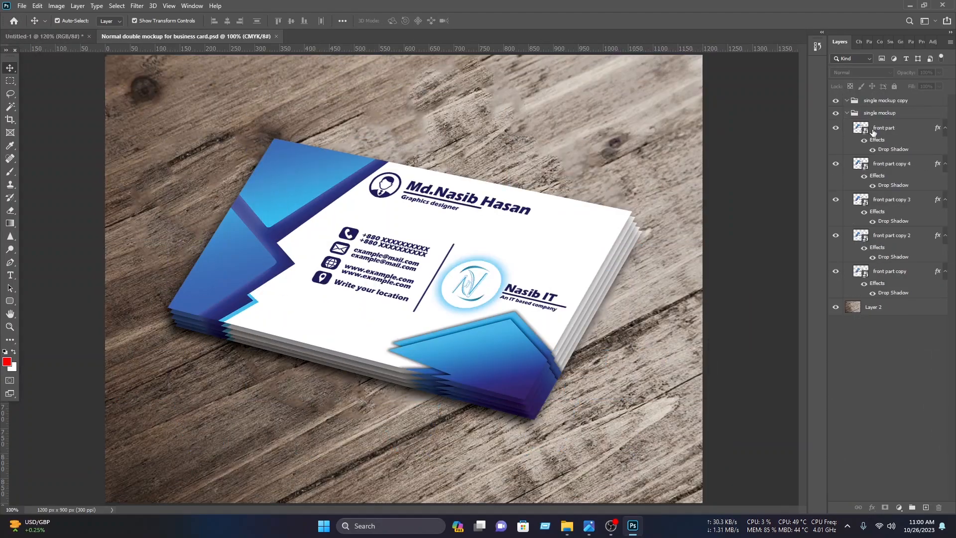
# - Open the mockup's "front part" smart object and delete the old card design, leaving only the white base layer
pyautogui.doubleClick(865, 130)
pyautogui.moveTo(713, 469); pyautogui.dragTo(121, 94)
pyautogui.press('Delete')
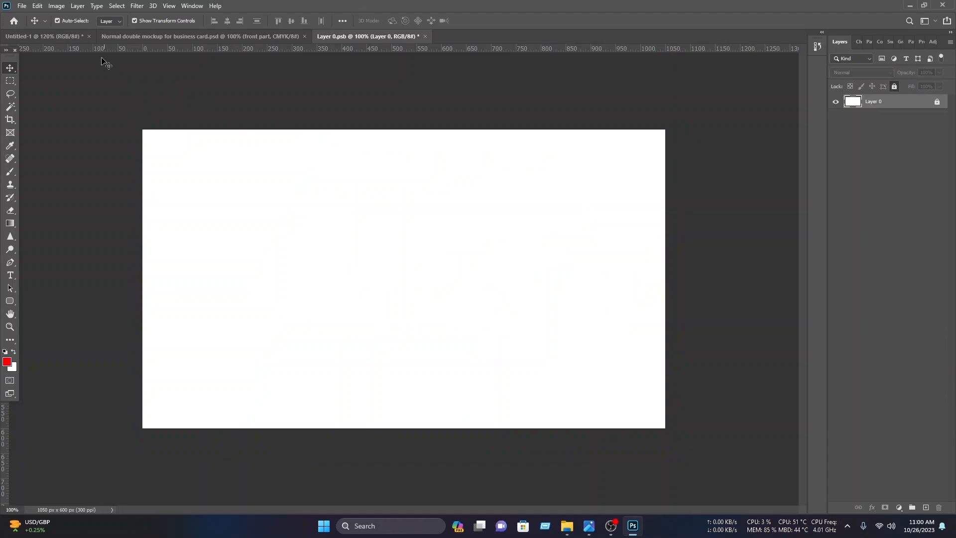
# - Unlock all the locked shape layers and the Background in the Untitled-1 business card document
pyautogui.click(49, 37)
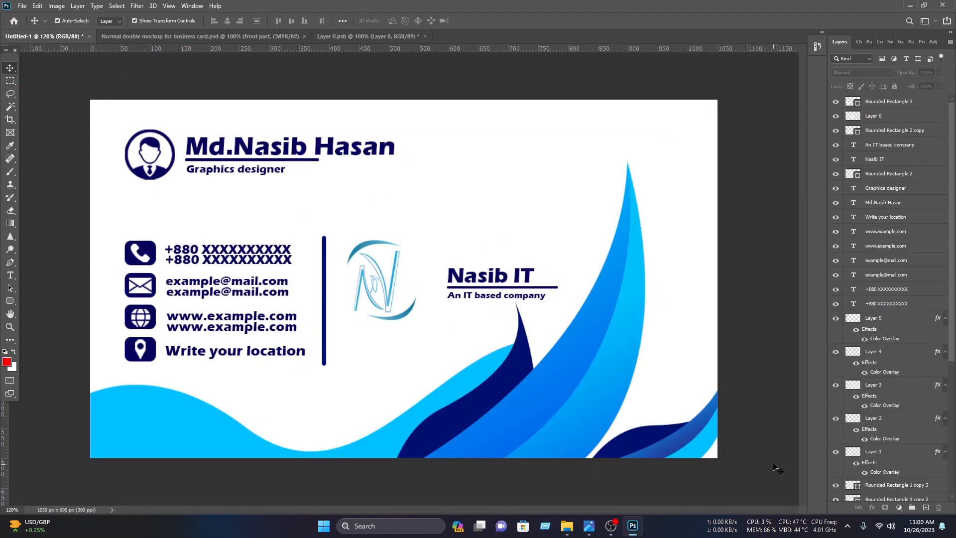
pyautogui.scroll(-5, 919, 449)
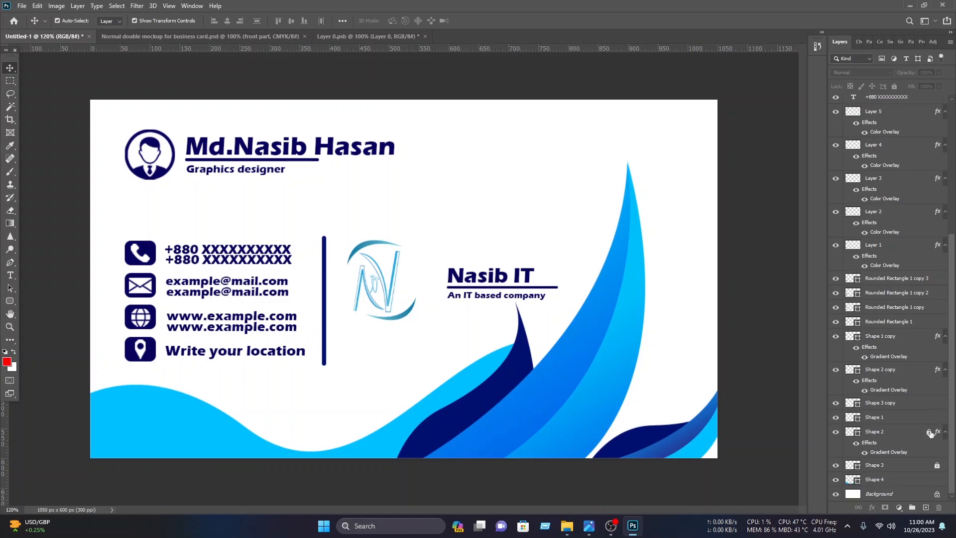
pyautogui.click(937, 466)
pyautogui.click(937, 494)
pyautogui.click(785, 474)
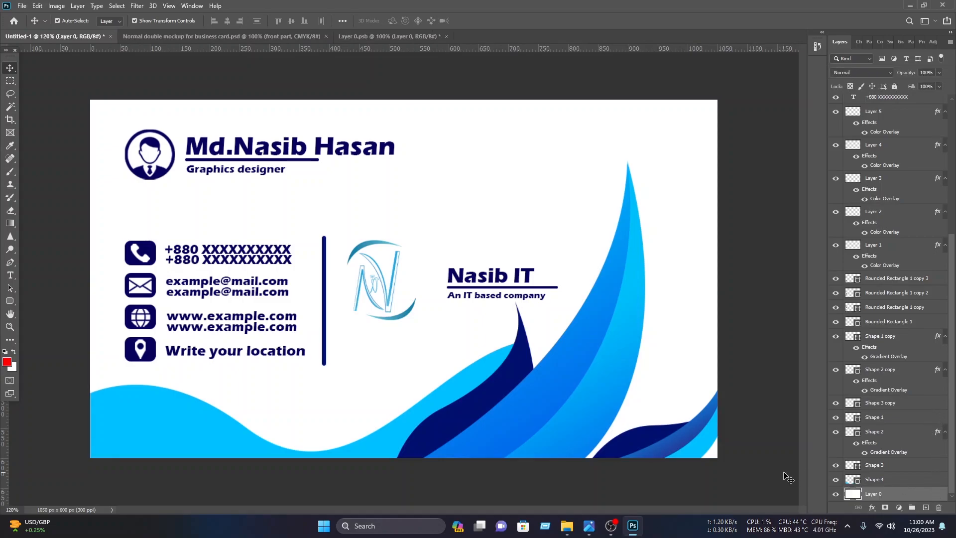
# - Copy all the business card artwork into the emptied smart object document, fit it to the canvas and save it
pyautogui.moveTo(788, 486); pyautogui.dragTo(79, 60)
pyautogui.moveTo(161, 120); pyautogui.dragTo(327, 213)
pyautogui.moveTo(388, 210); pyautogui.dragTo(511, 313)
pyautogui.hotkey('ctrl', '0')
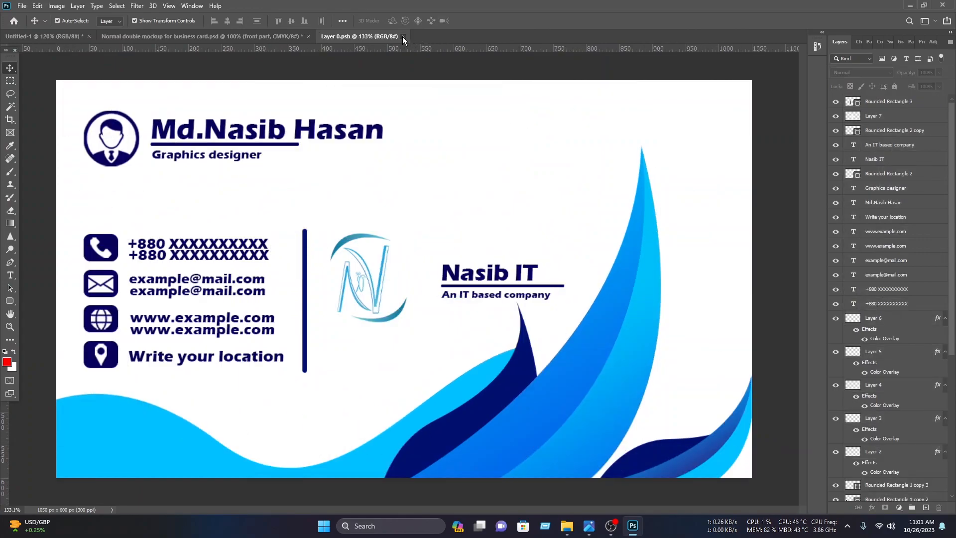
# - Close the smart object document and return to the mockup, deselecting the front part to show the whole card stack
pyautogui.click(403, 36)
pyautogui.click(282, 35)
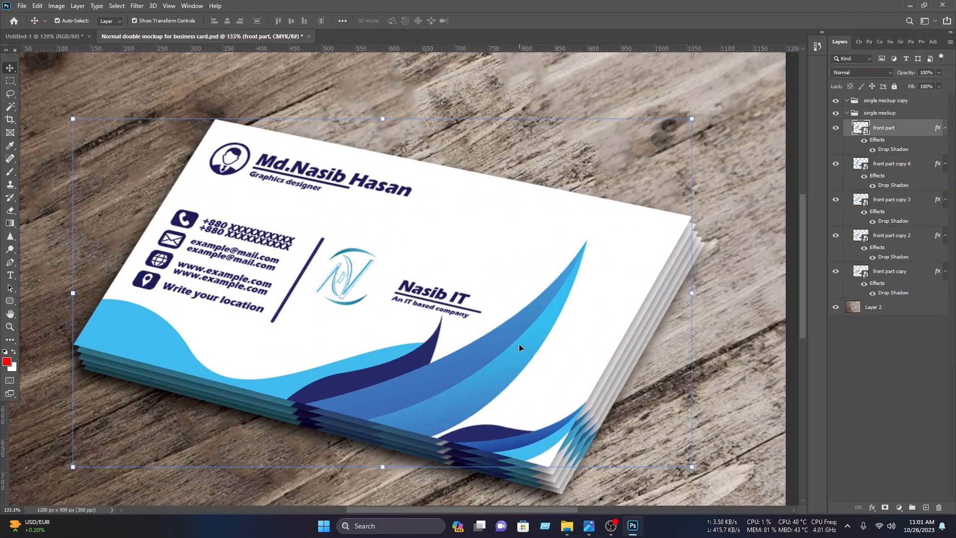
pyautogui.scroll(-2, 520, 351)
pyautogui.click(695, 286)
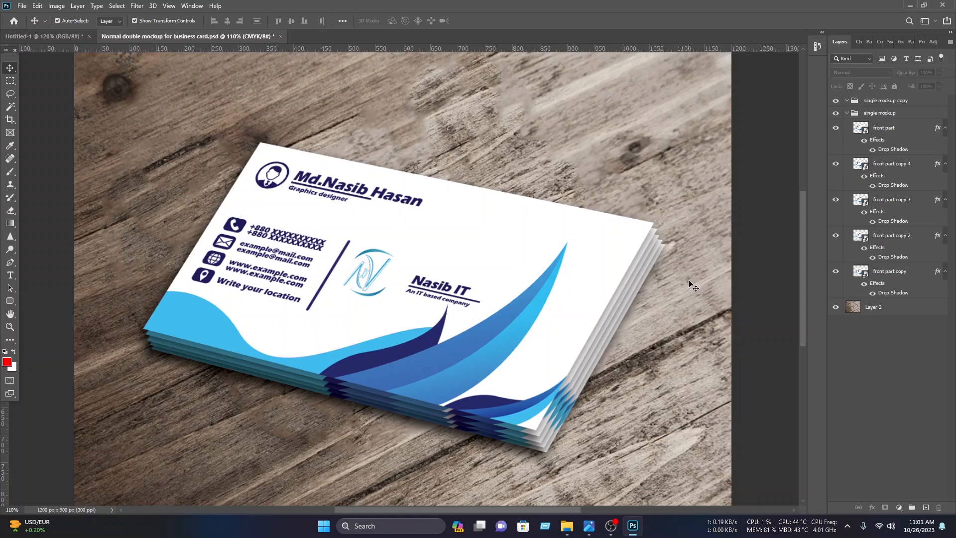